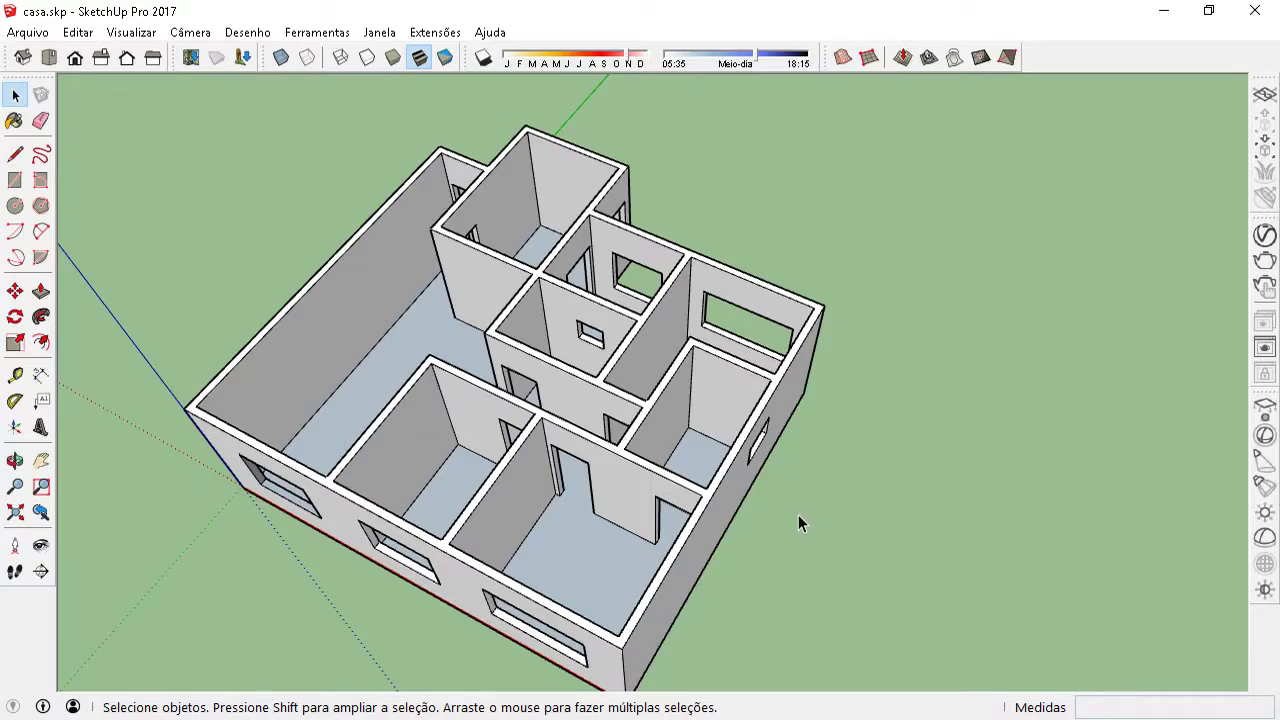
Look around the casa.skp house model, then bring up 'Exercício de Fixação IV Casa Popular.pdf' beside it.
mouse_move(797, 517)
middle_mouse_down()
mouse_move(605, 375)
mouse_move(837, 434)
mouse_move(846, 357)
middle_mouse_up()
scroll(597, 392, "up", 3)
scroll(600, 365, "down", 2)
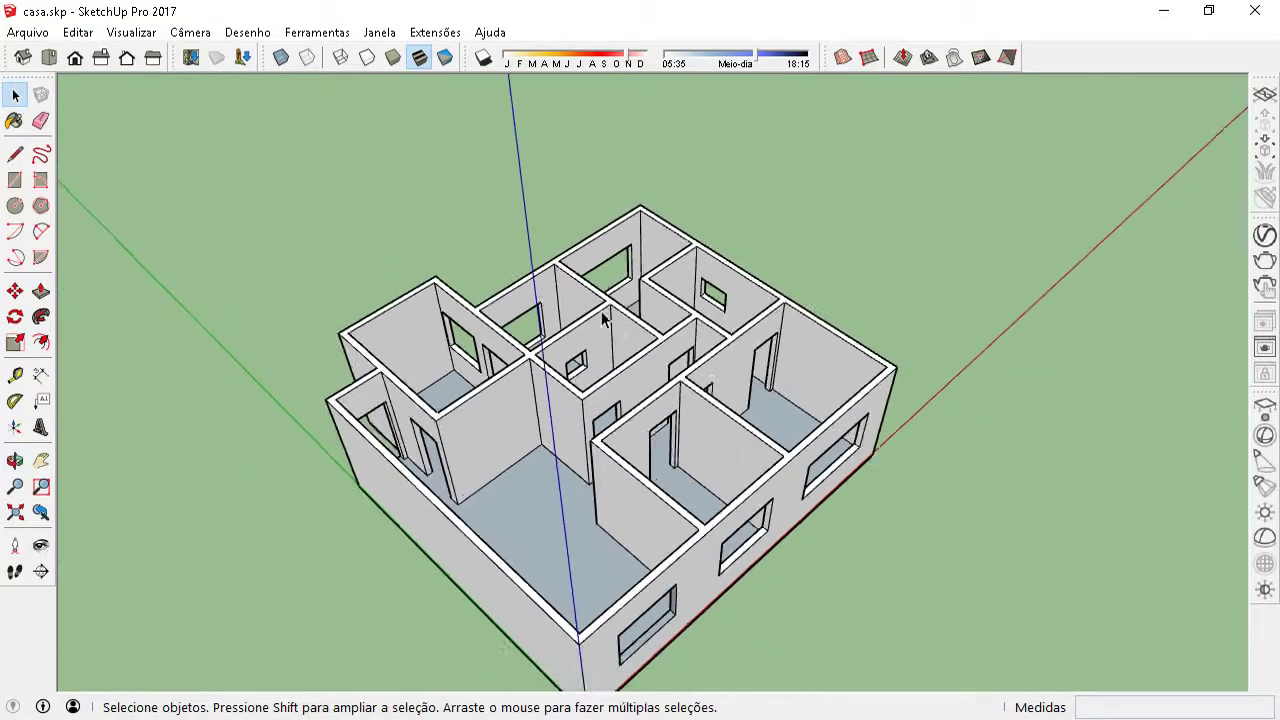
scroll(600, 365, "down", 2)
middle_click_drag(598, 362, 600, 400)
left_click(712, 640)
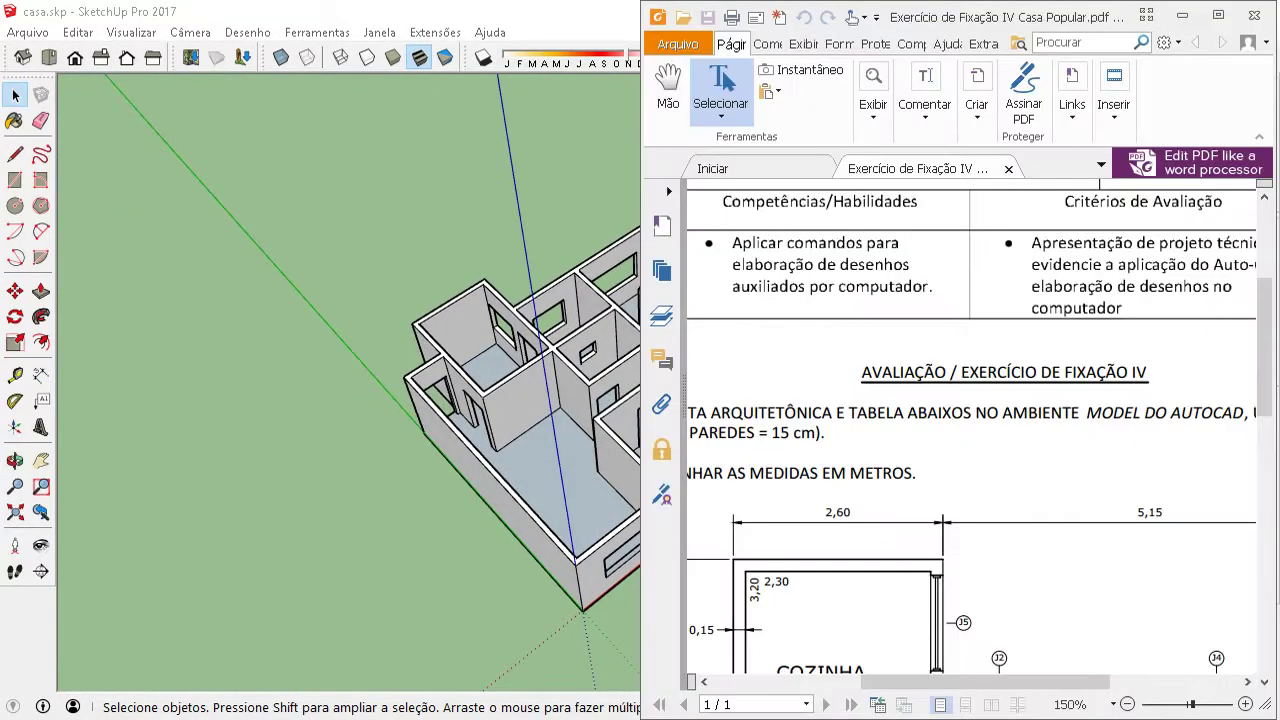
Scroll the PDF to the floor plan's door layout, then minimize Foxit Reader.
scroll(1015, 405, "down", 3)
scroll(1015, 405, "down", 1)
scroll(1015, 405, "down", 1)
scroll(1015, 405, "up", 2)
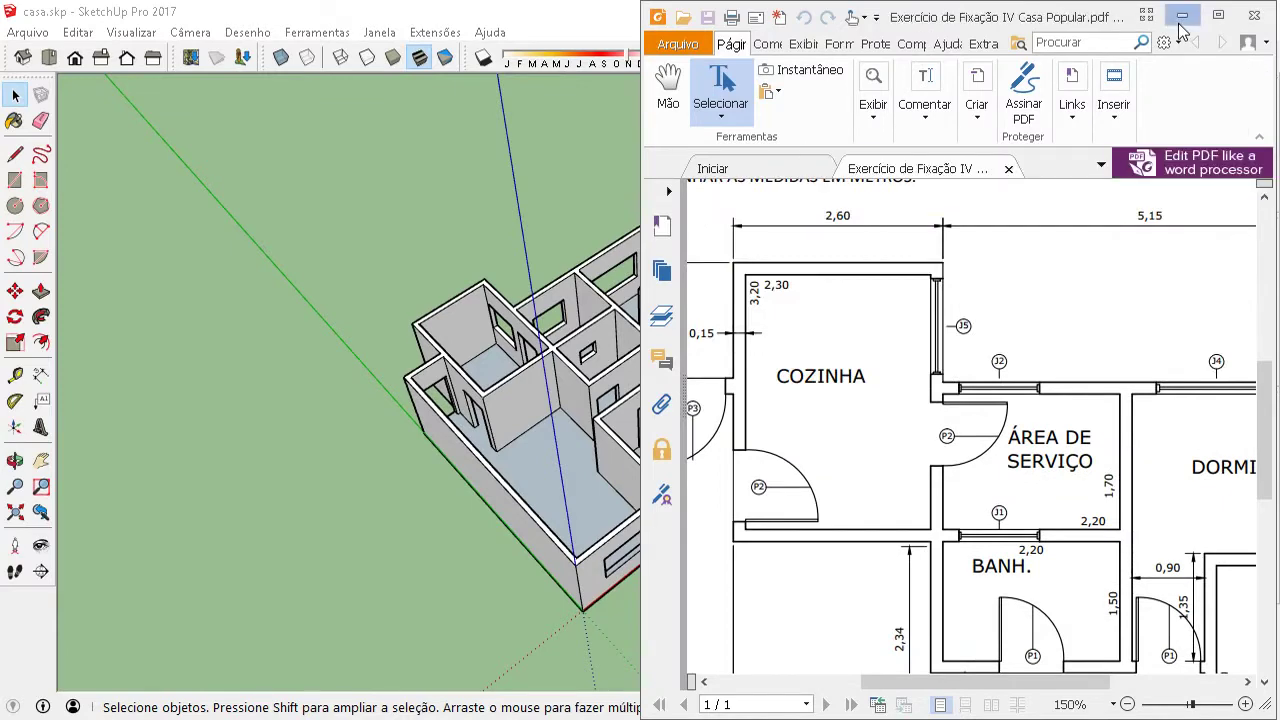
left_click(1181, 17)
Orbit and zoom the house model to a new viewing angle.
mouse_move(603, 394)
middle_mouse_down()
mouse_move(482, 320)
mouse_move(514, 314)
middle_mouse_up()
scroll(516, 313, "up", 1)
scroll(518, 315, "up", 1)
scroll(560, 340, "up", 1)
mouse_move(577, 350)
middle_mouse_down()
mouse_move(517, 363)
mouse_move(522, 372)
middle_mouse_up()
scroll(521, 372, "down", 2)
scroll(469, 361, "up", 1)
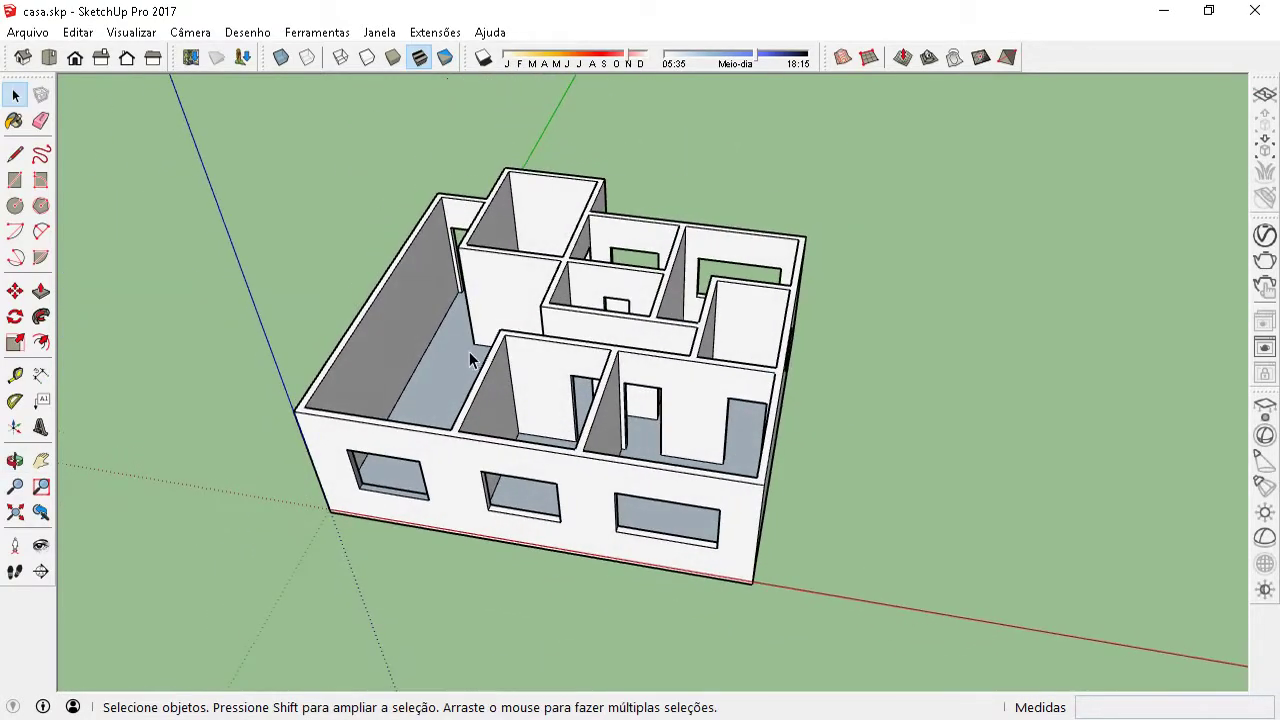
Orbit and zoom to a steep overview of the whole house.
mouse_move(529, 283)
middle_mouse_down()
mouse_move(377, 384)
mouse_move(454, 292)
middle_mouse_up()
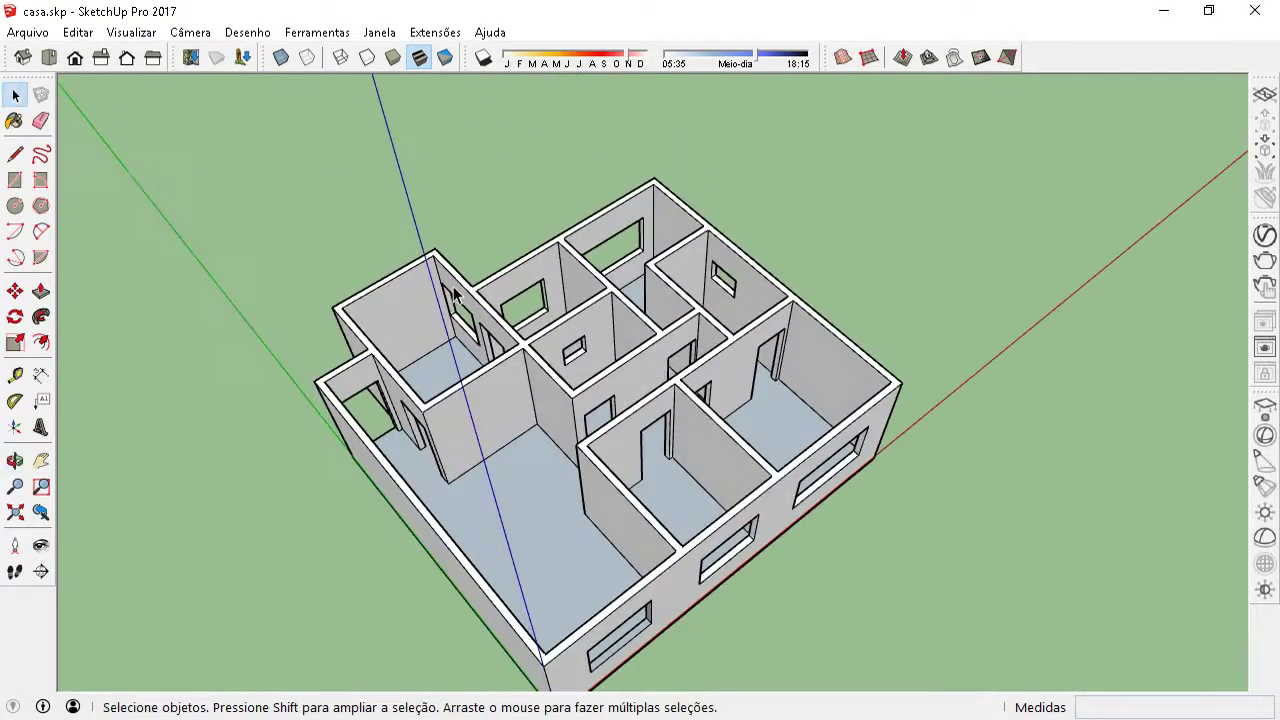
scroll(460, 300, "up", 2)
mouse_move(522, 356)
middle_mouse_down()
mouse_move(423, 329)
mouse_move(545, 350)
mouse_move(550, 340)
middle_mouse_up()
scroll(630, 345, "down", 2)
mouse_move(634, 349)
middle_mouse_down()
mouse_move(523, 363)
mouse_move(600, 346)
mouse_move(466, 462)
mouse_move(497, 312)
middle_mouse_up()
scroll(466, 462, "up", 3)
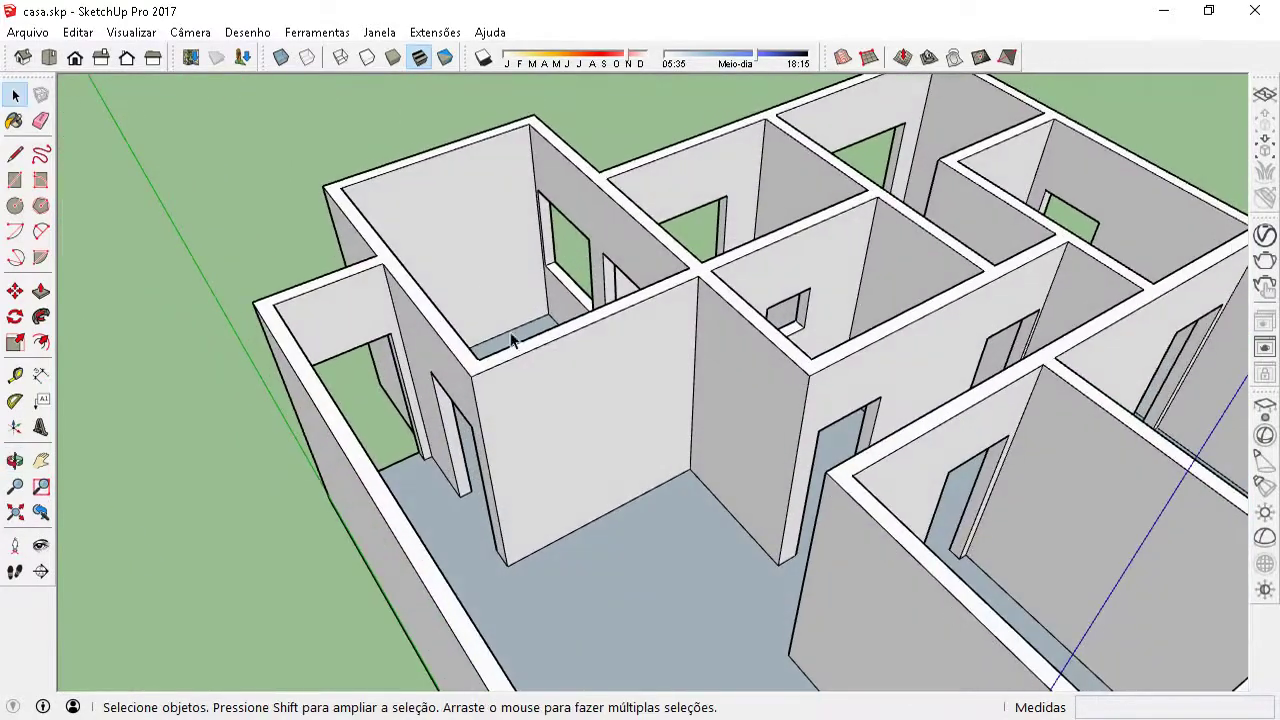
middle_click_drag(495, 447, 500, 407)
scroll(500, 407, "down", 3)
scroll(327, 232, "down", 2)
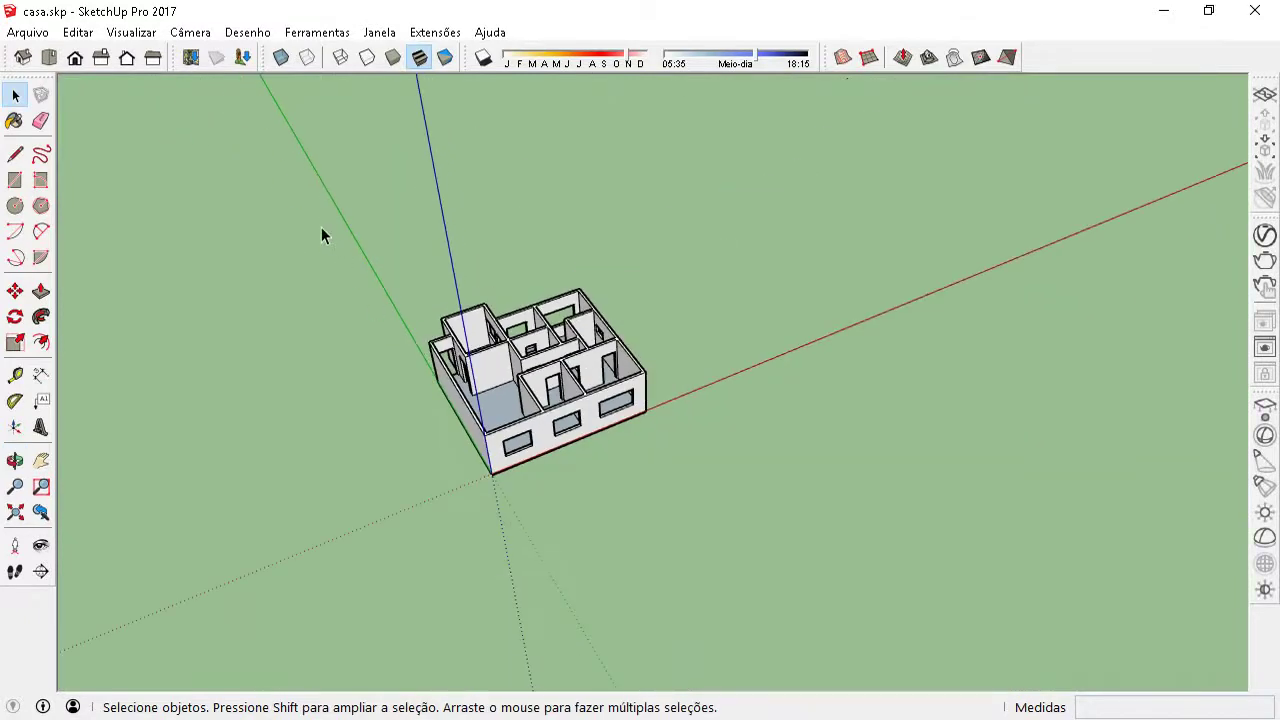
Box-select the entire house and open its context menu, then dismiss it without grouping.
left_click_drag(738, 490, 737, 493)
right_click(520, 393)
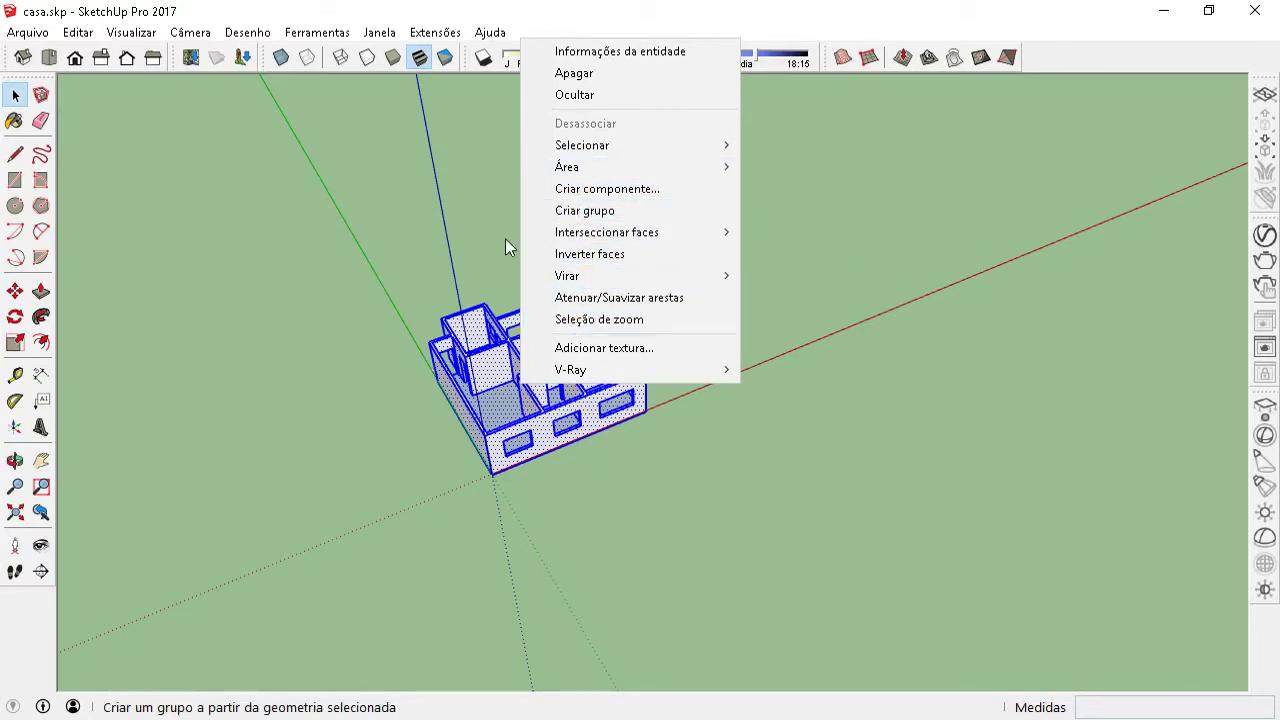
left_click(391, 237)
scroll(519, 358, "up", 8)
Orbit and zoom in toward the room's doorway.
middle_click_drag(519, 358, 397, 451)
scroll(397, 451, "down", 4)
scroll(400, 400, "up", 5)
mouse_move(400, 400)
middle_mouse_down()
mouse_move(552, 288)
mouse_move(217, 432)
middle_mouse_up()
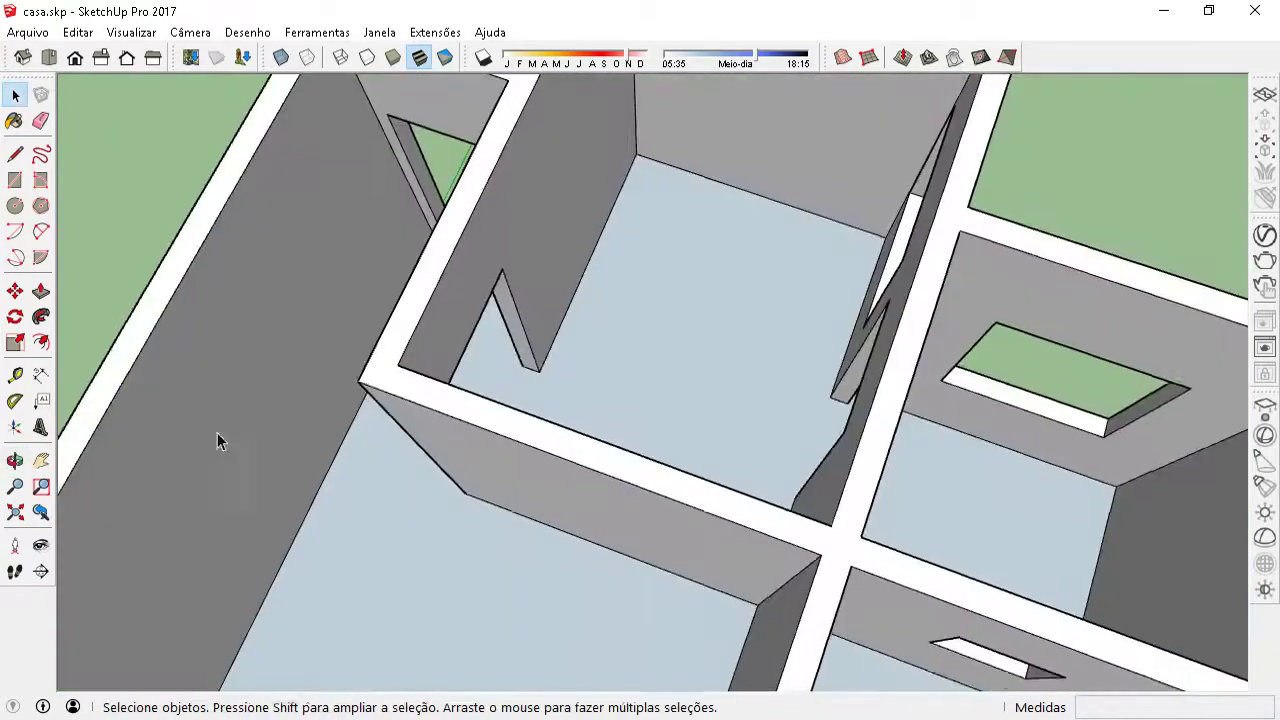
scroll(569, 353, "up", 4)
scroll(523, 334, "down", 3)
mouse_move(523, 334)
middle_mouse_down()
mouse_move(422, 318)
mouse_move(634, 286)
middle_mouse_up()
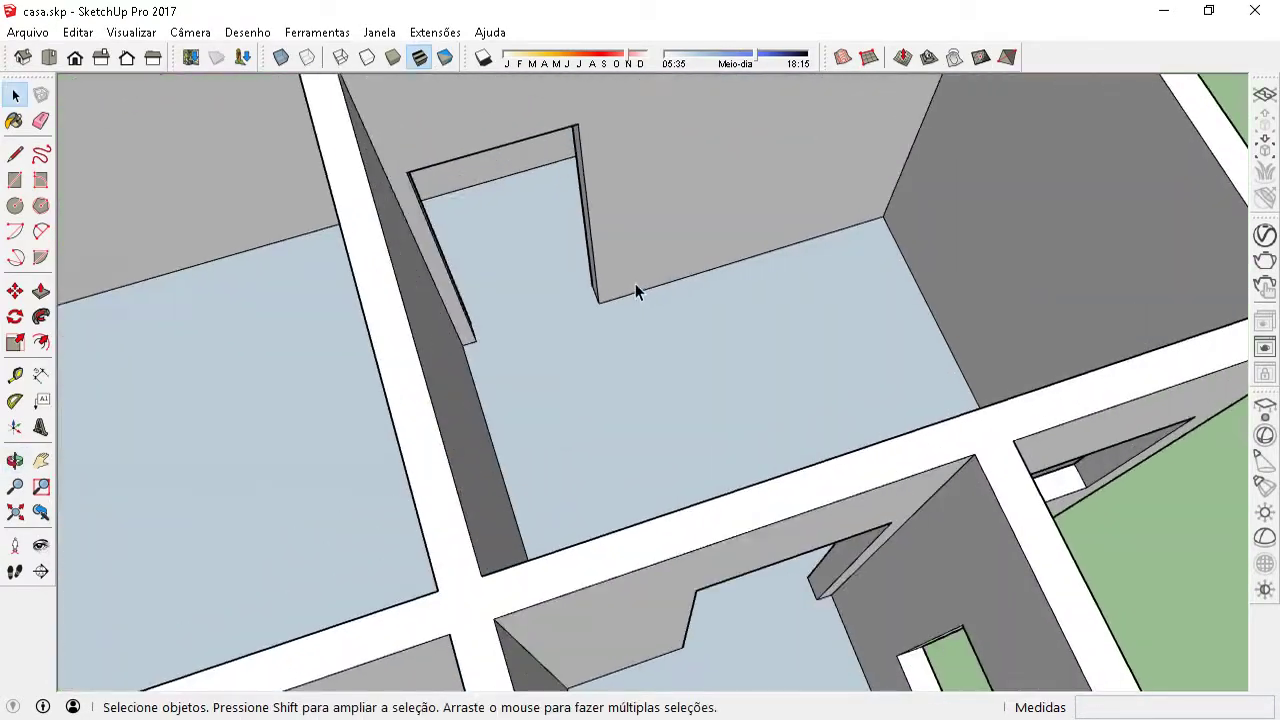
scroll(516, 323, "down", 2)
scroll(505, 298, "up", 2)
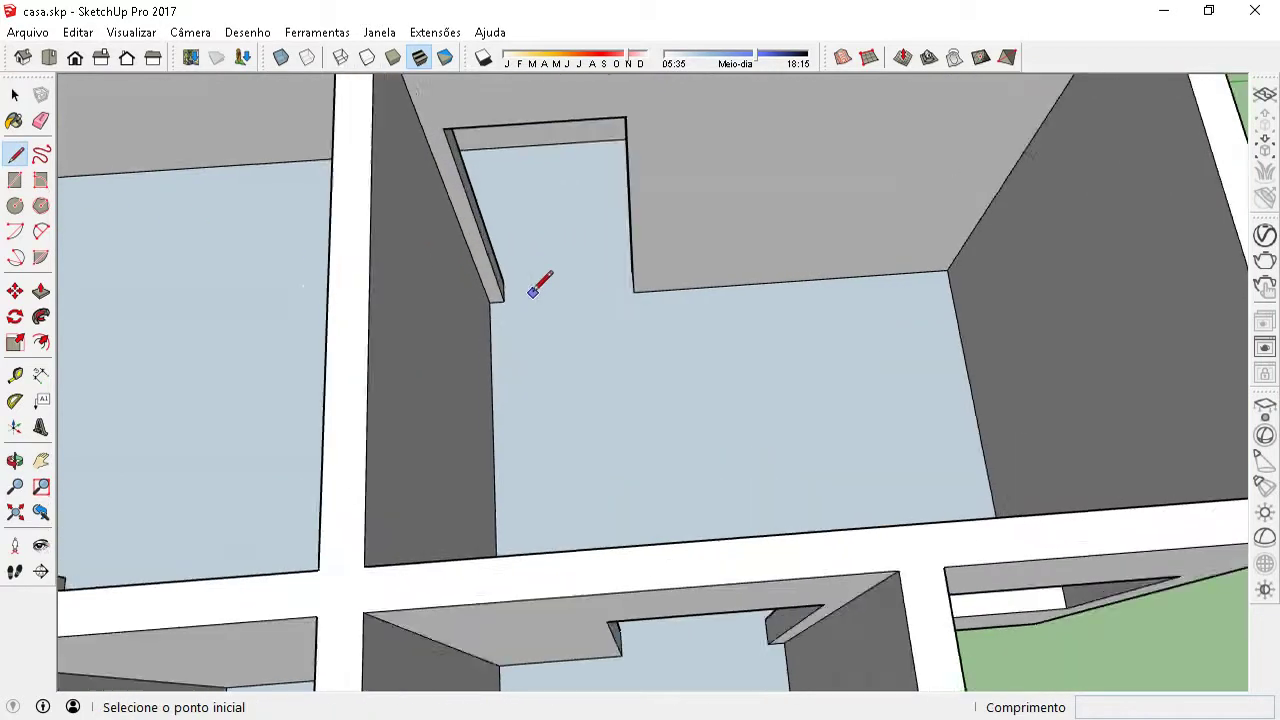
scroll(497, 302, "up", 1)
scroll(620, 303, "down", 3)
scroll(534, 297, "up", 2)
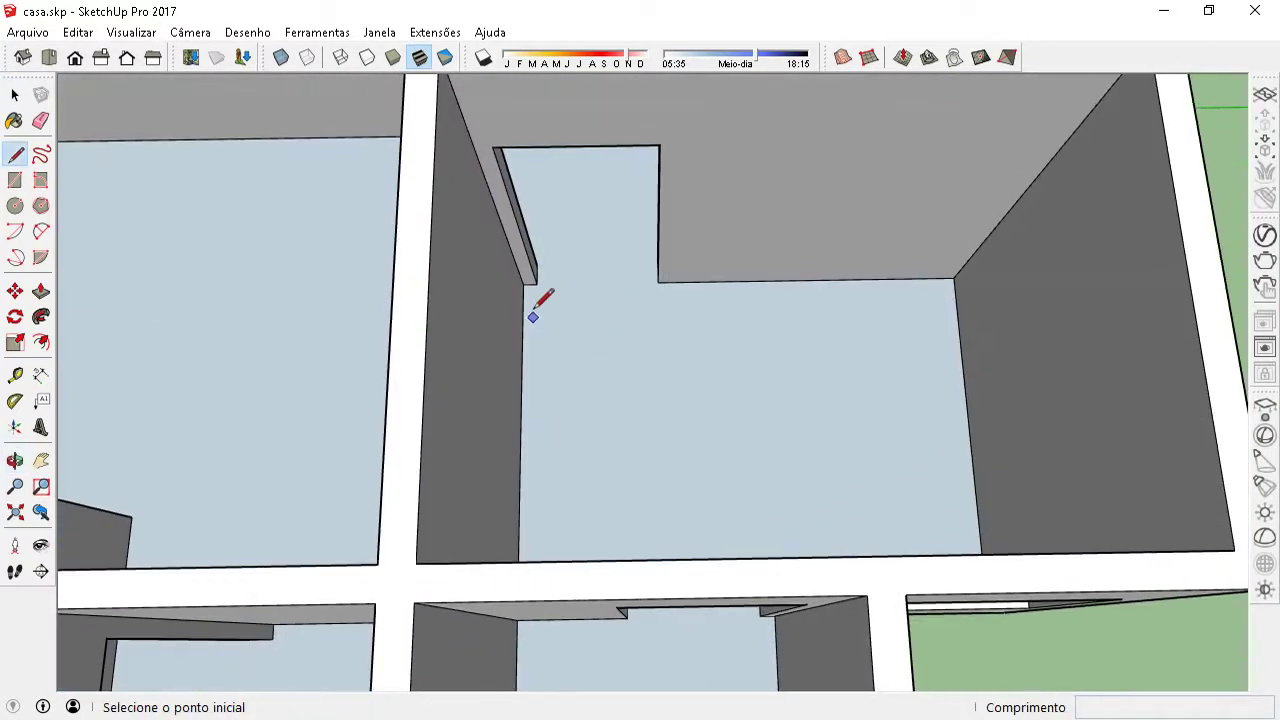
scroll(533, 287, "up", 1)
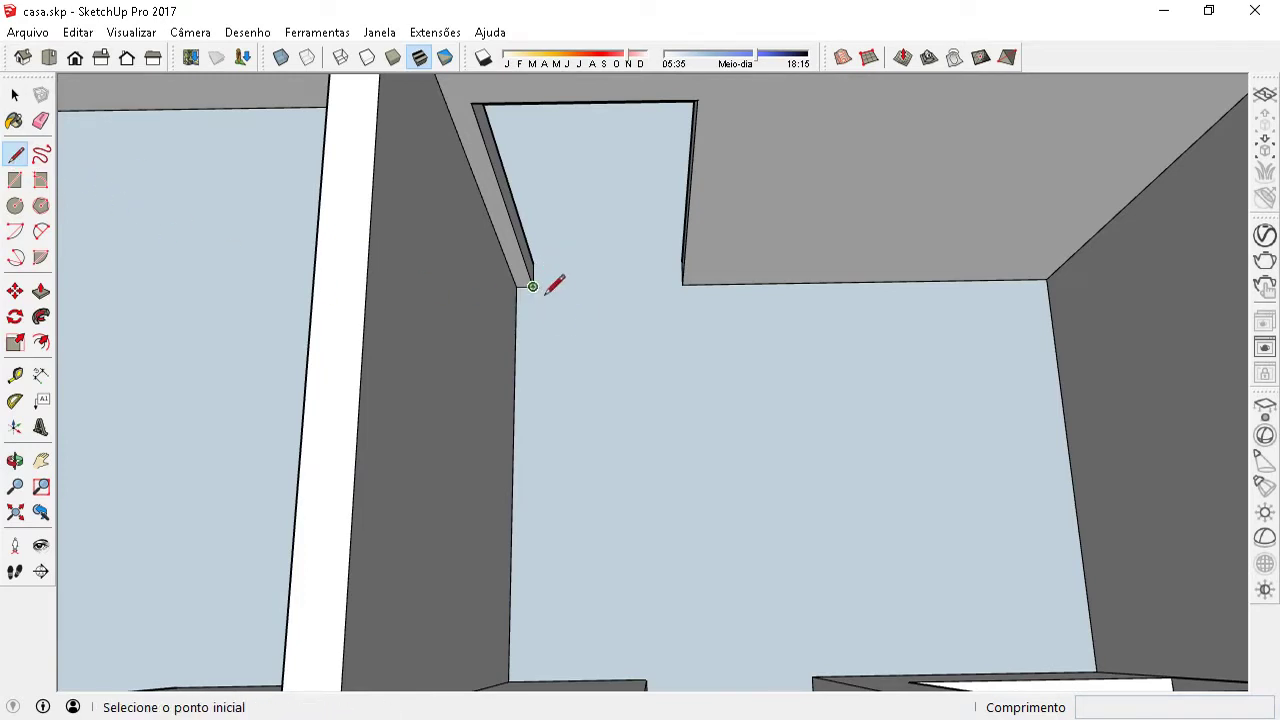
Draw a line across the doorway's foot, outlining the 0,90m door face.
left_click(682, 285)
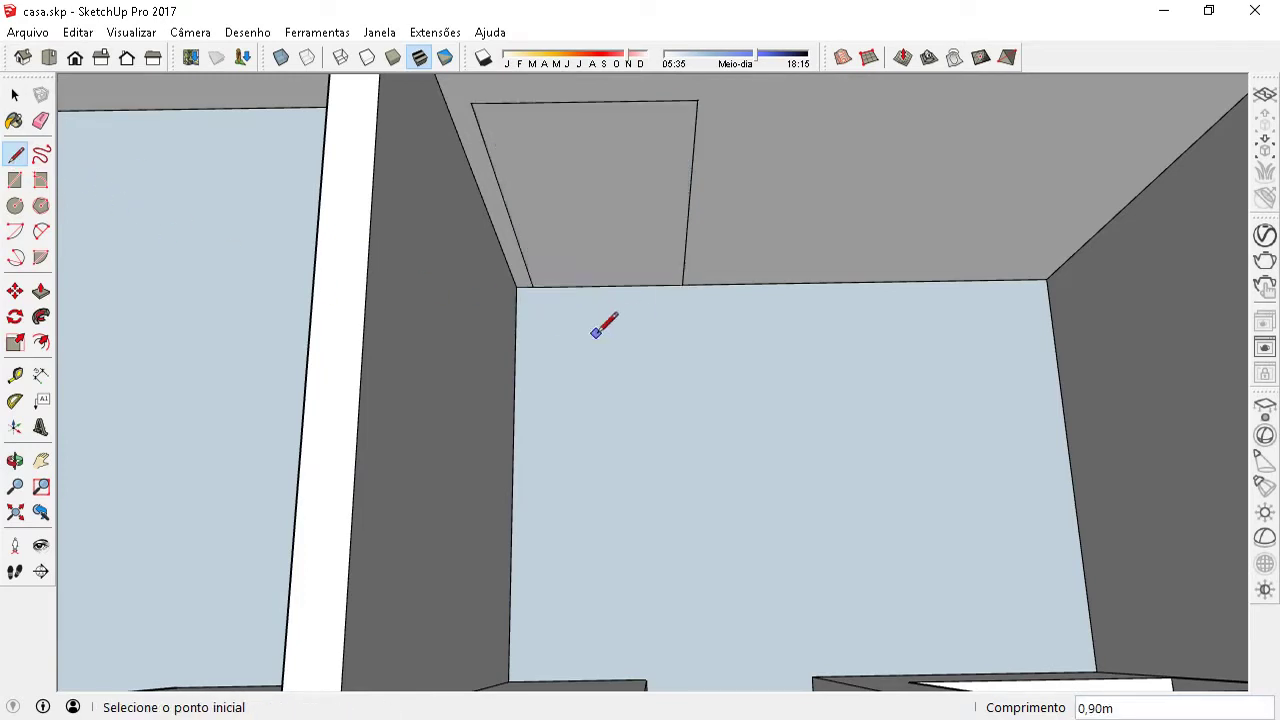
middle_click_drag(600, 323, 666, 309)
scroll(658, 299, "down", 2)
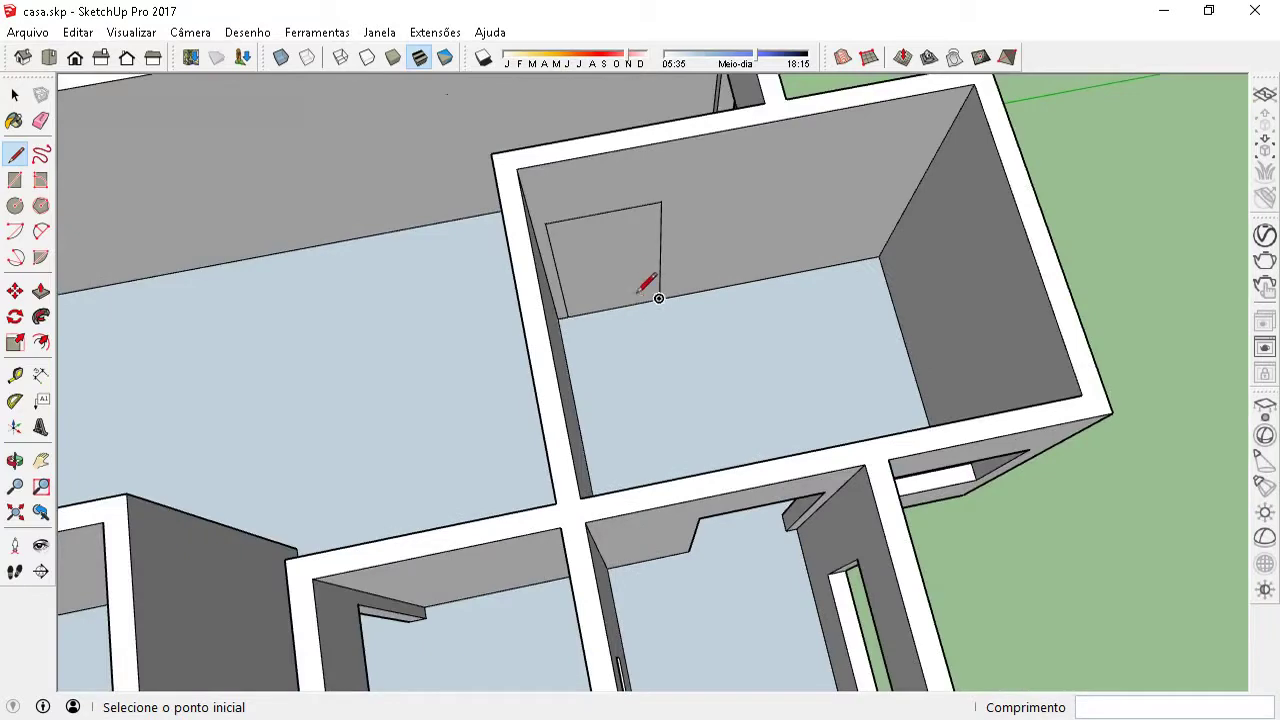
middle_click_drag(633, 274, 520, 217)
scroll(646, 251, "up", 2)
scroll(629, 245, "up", 2)
key("space")
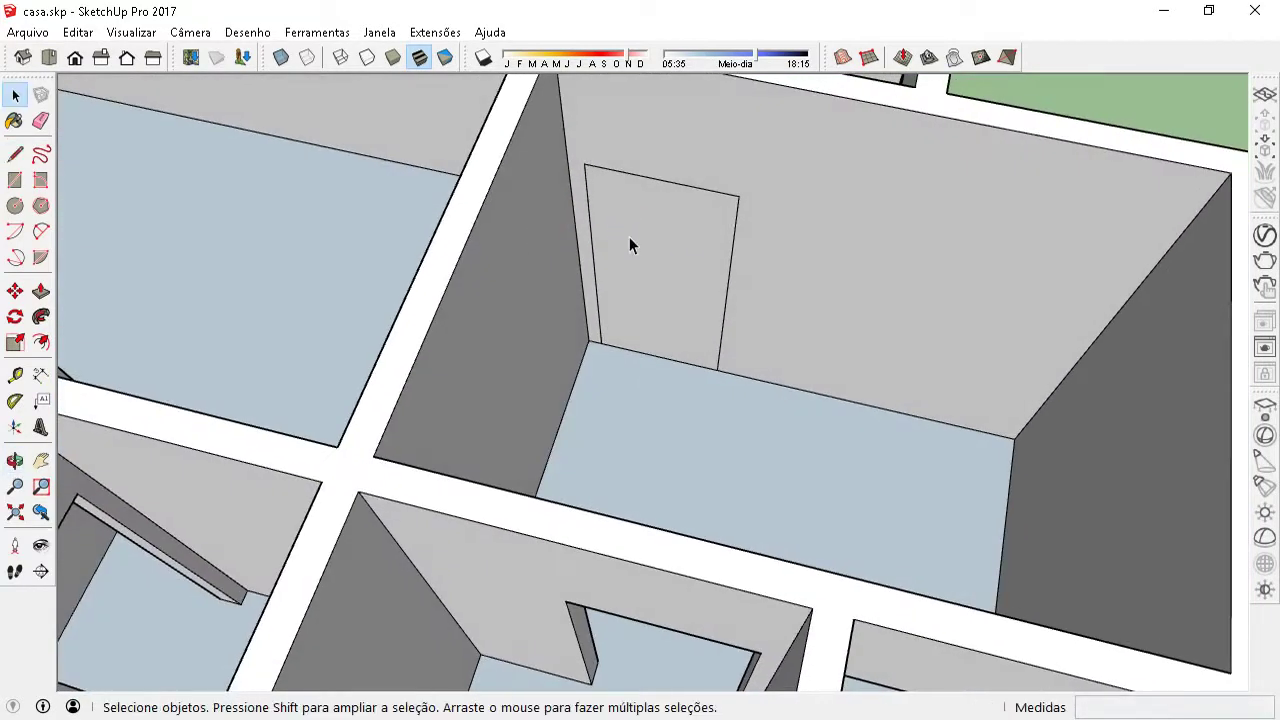
Delete the face filling the doorway so the opening reaches the floor.
key("Delete")
scroll(632, 310, "up", 2)
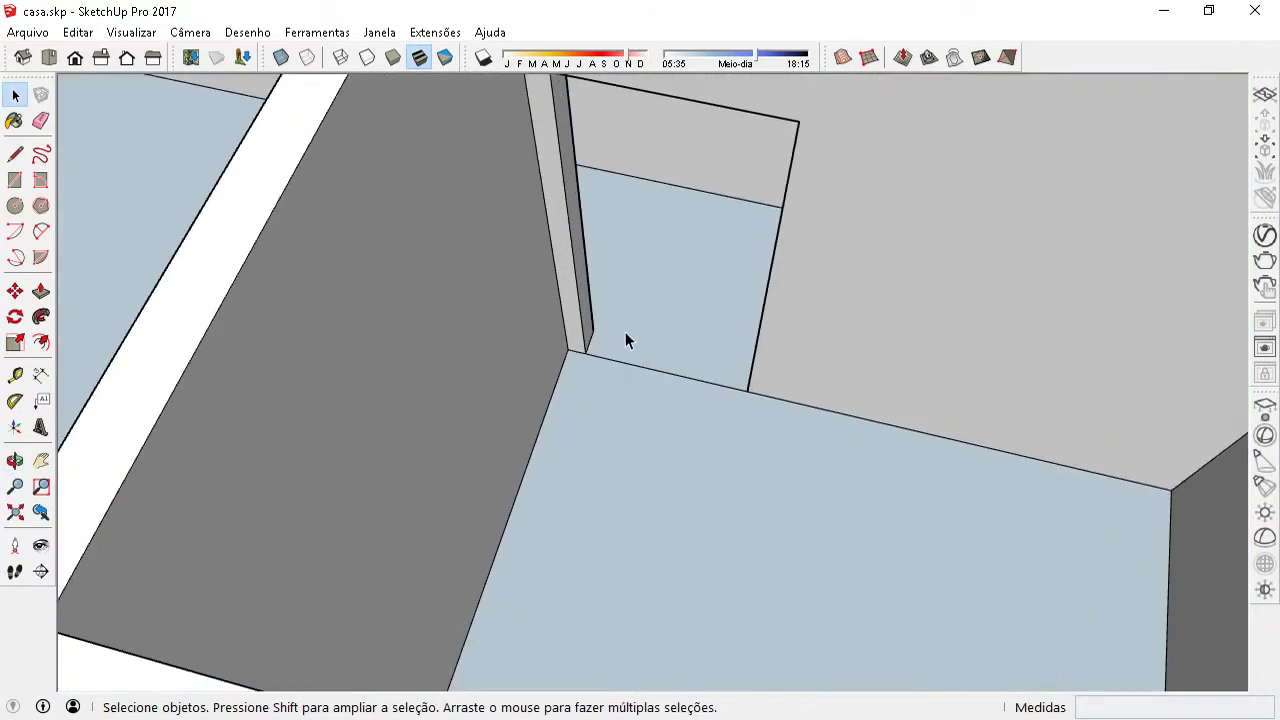
scroll(646, 367, "down", 3)
scroll(646, 367, "down", 2)
mouse_move(646, 367)
middle_mouse_down()
mouse_move(551, 363)
mouse_move(567, 398)
middle_mouse_up()
scroll(647, 357, "up", 2)
middle_click_drag(647, 362, 491, 343)
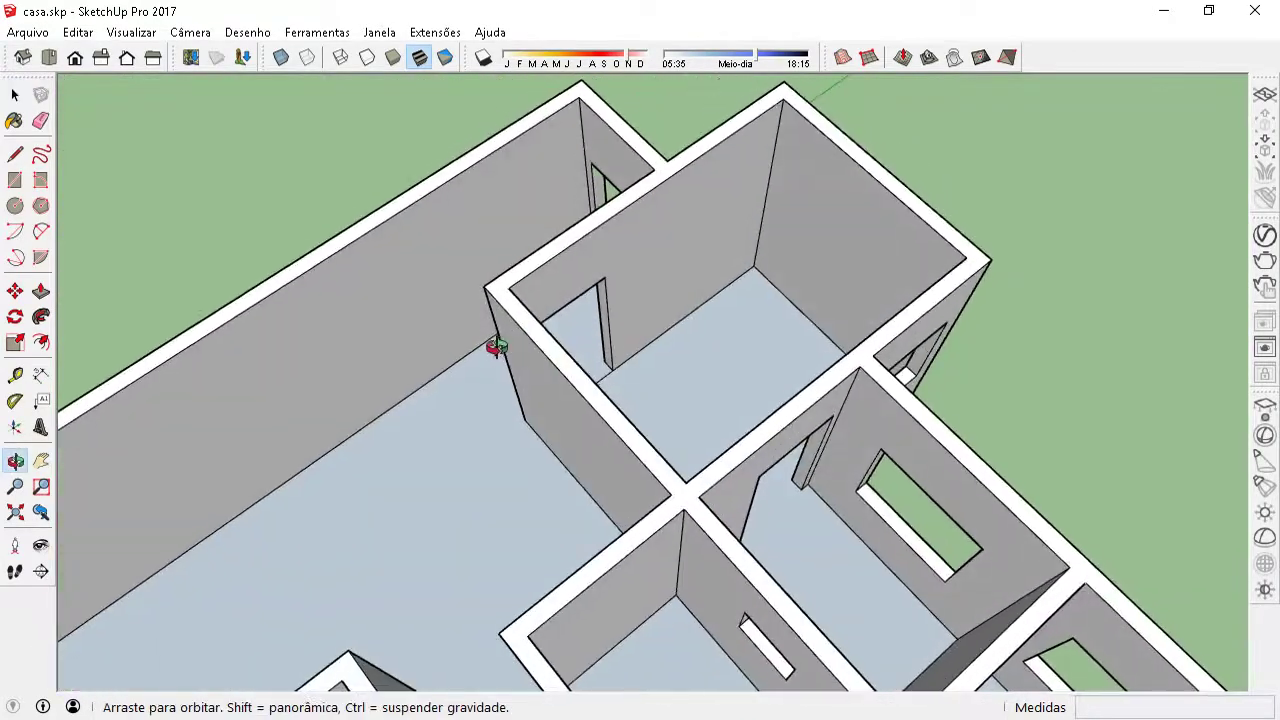
mouse_move(743, 409)
middle_mouse_down()
mouse_move(845, 473)
mouse_move(634, 363)
mouse_move(560, 350)
middle_mouse_up()
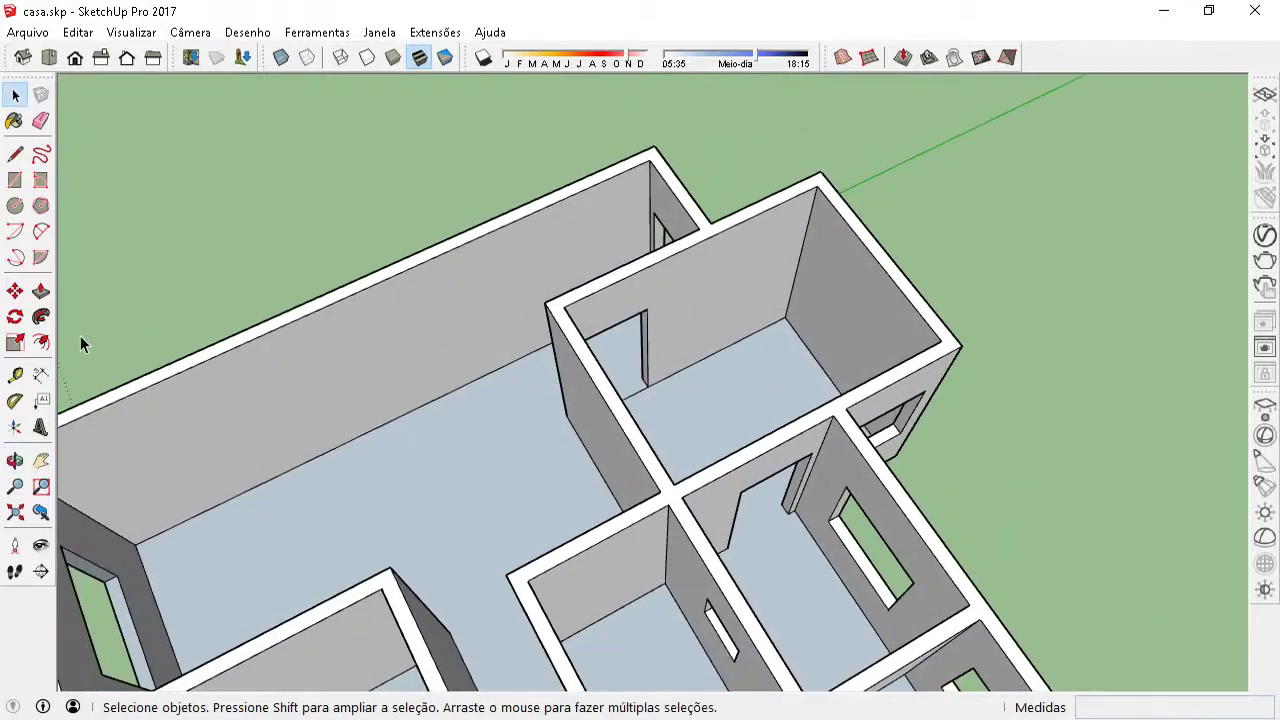
Push/pull the room's floor face to a slight offset at the threshold.
left_click(41, 291)
middle_click_drag(680, 394, 666, 426)
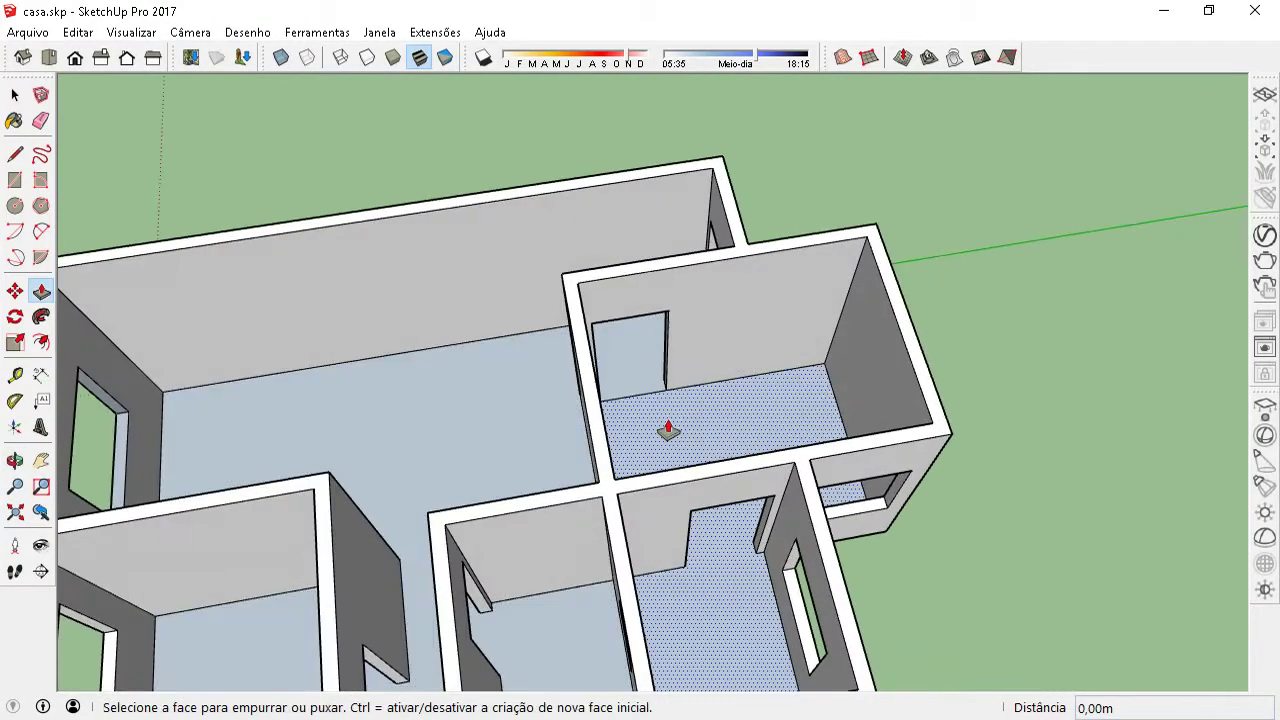
left_click(666, 430)
scroll(666, 444, "up", 2)
scroll(660, 448, "up", 2)
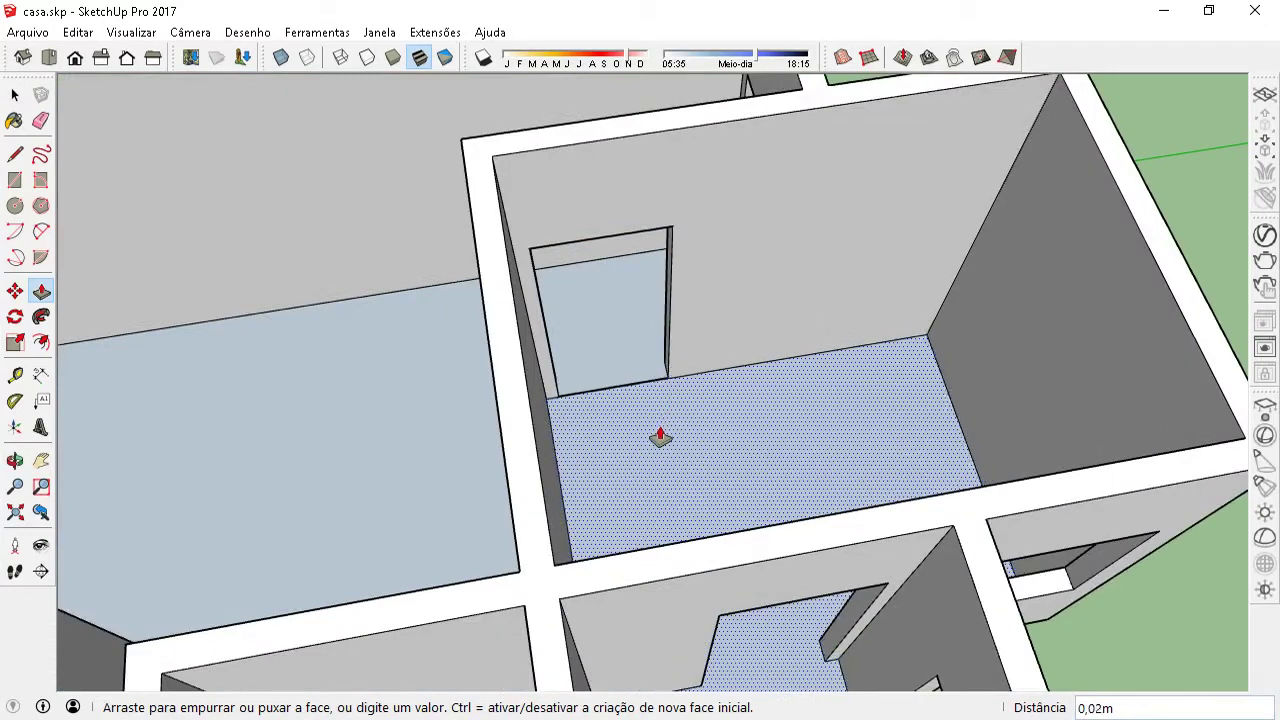
scroll(660, 380, "down", 3)
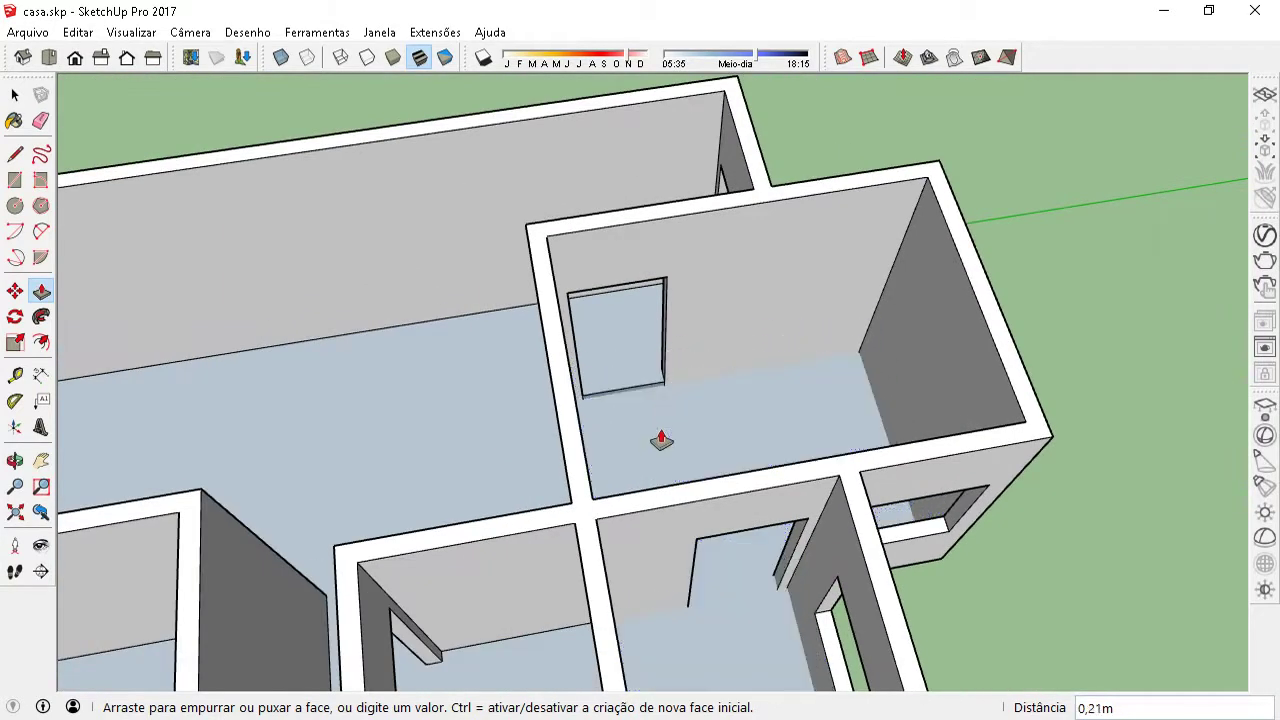
scroll(657, 430, "up", 1)
scroll(655, 425, "up", 3)
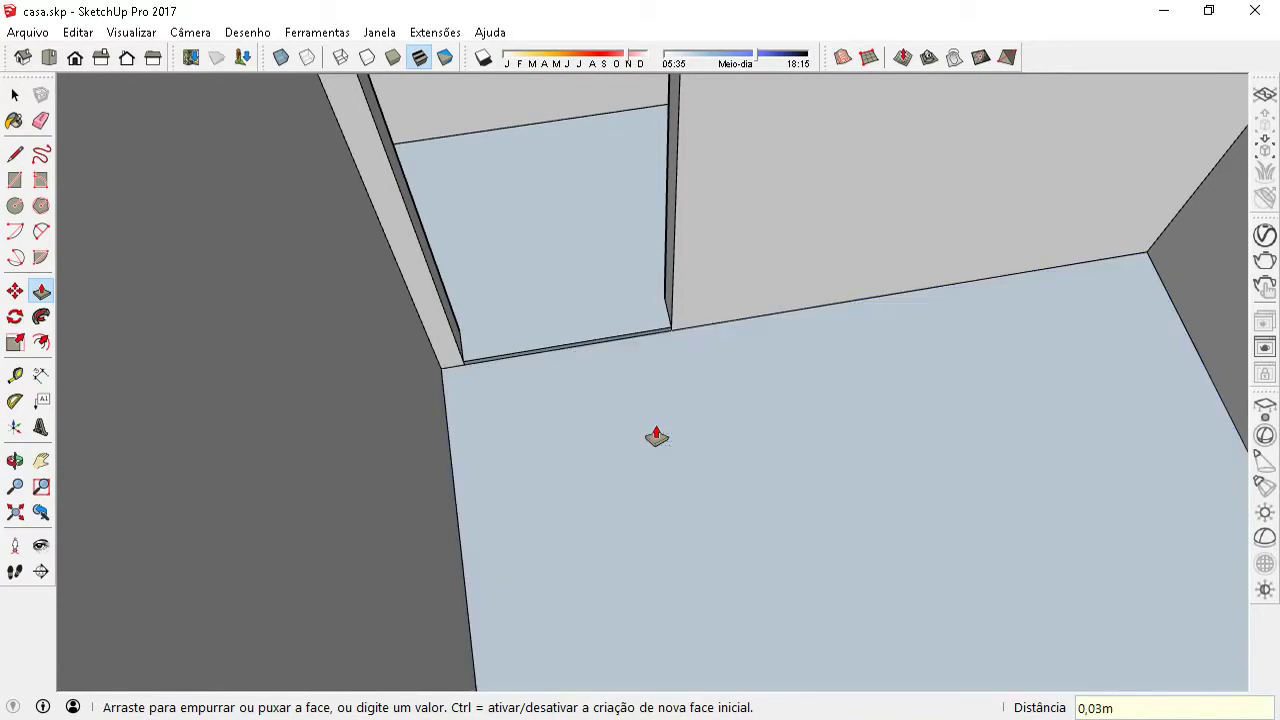
left_click(643, 434)
scroll(578, 400, "up", 2)
Zoom to extents so the whole house model is in view.
key("space")
middle_click_drag(586, 386, 448, 270)
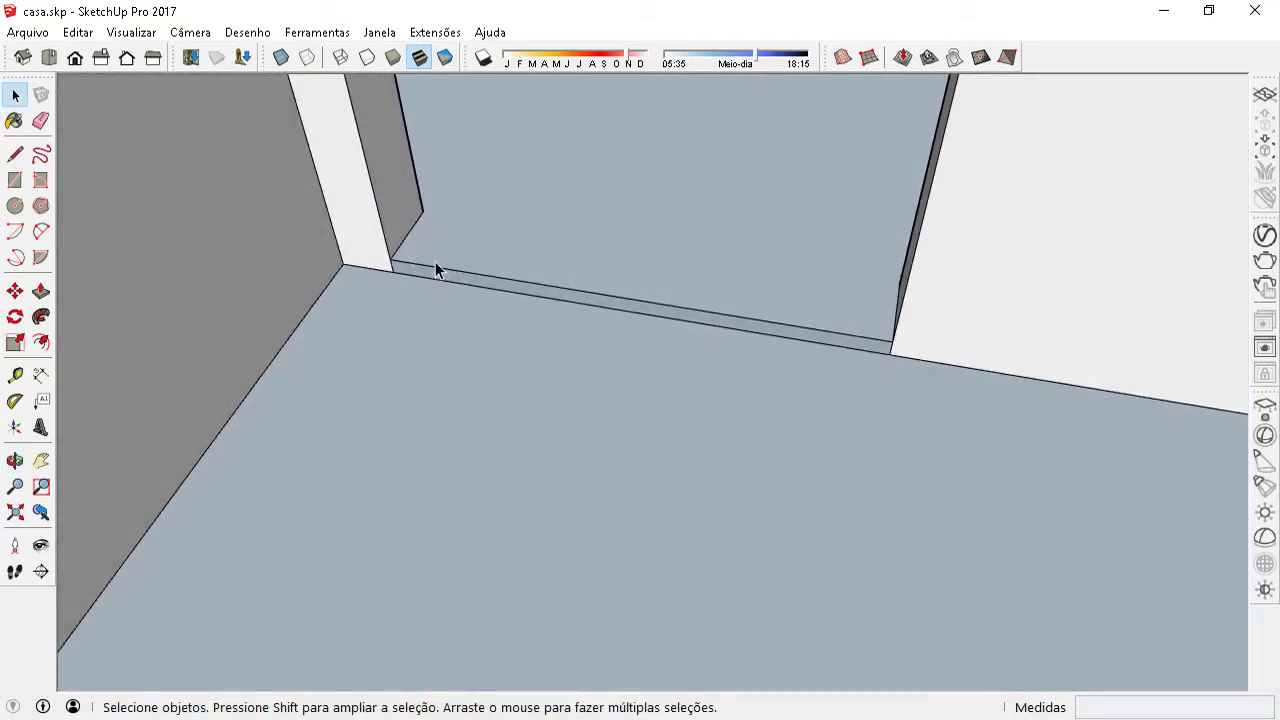
scroll(440, 290, "up", 3)
scroll(510, 416, "up", 1)
scroll(514, 470, "up", 2)
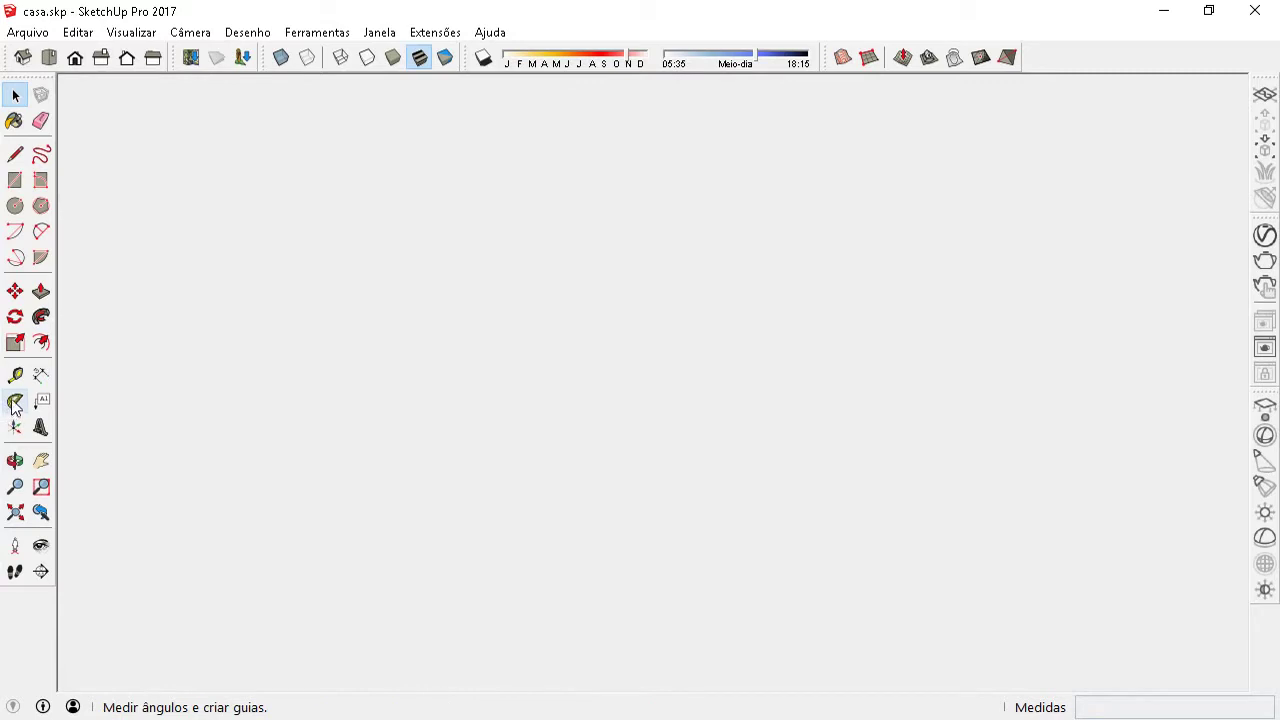
left_click(15, 515)
Orbit and zoom in close on the next room's doorway threshold.
middle_click_drag(651, 206, 1078, 142)
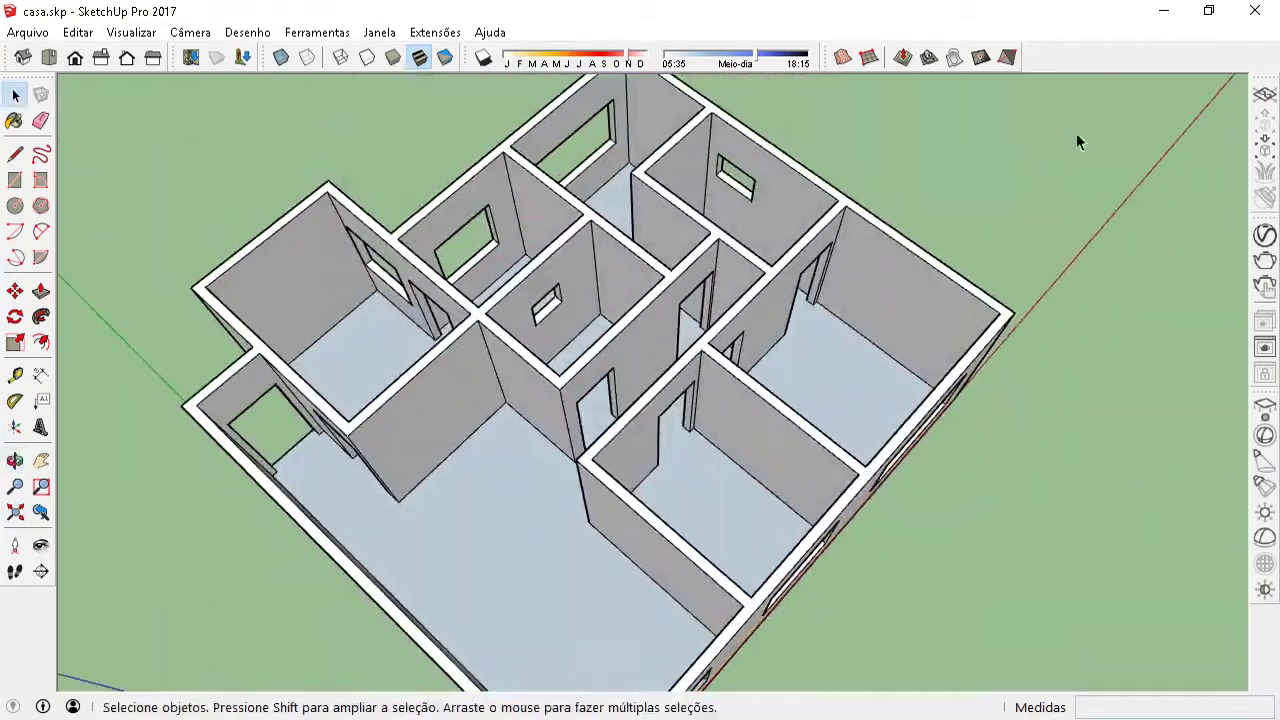
scroll(320, 392, "up", 5)
mouse_move(320, 392)
middle_mouse_down()
mouse_move(543, 266)
mouse_move(479, 387)
mouse_move(580, 357)
mouse_move(680, 277)
mouse_move(846, 302)
mouse_move(641, 277)
mouse_move(667, 264)
mouse_move(571, 229)
mouse_move(691, 301)
mouse_move(638, 303)
mouse_move(511, 201)
middle_mouse_up()
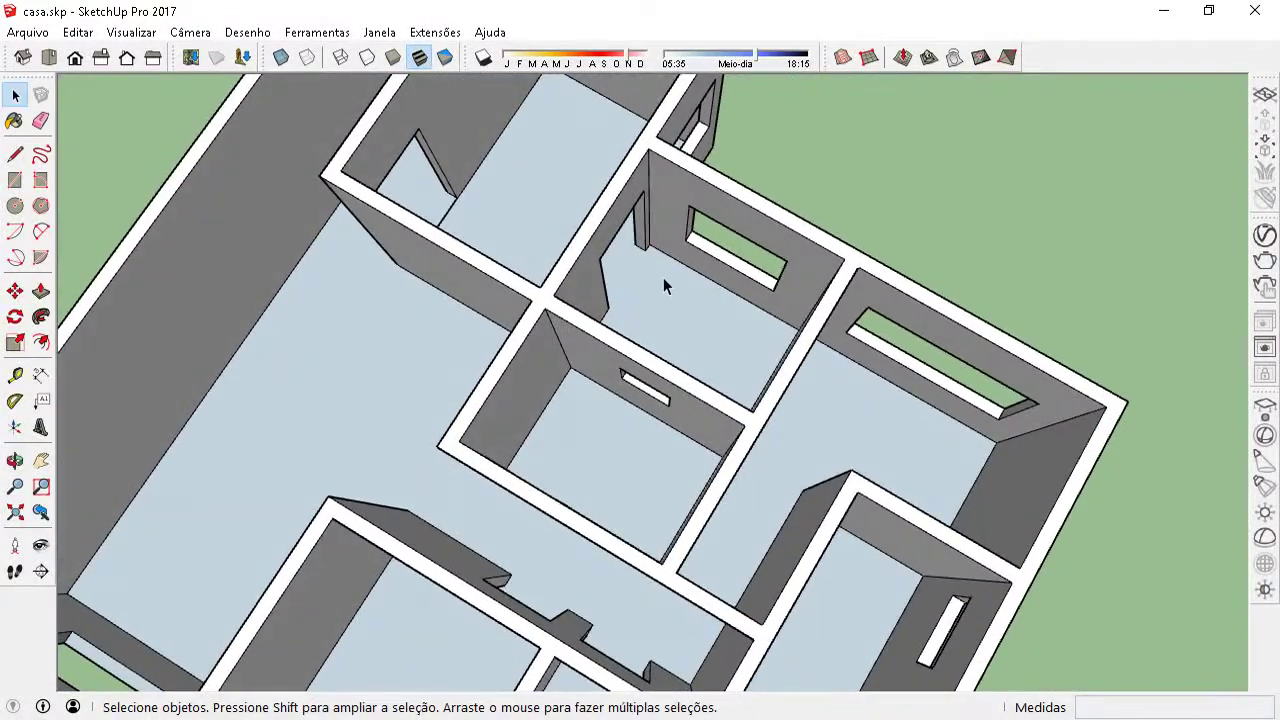
mouse_move(673, 287)
middle_mouse_down()
mouse_move(623, 200)
mouse_move(543, 400)
mouse_move(631, 428)
mouse_move(551, 461)
mouse_move(537, 366)
mouse_move(574, 343)
middle_mouse_up()
mouse_move(549, 400)
middle_mouse_down()
mouse_move(272, 445)
mouse_move(443, 377)
middle_mouse_up()
scroll(571, 323, "up", 5)
middle_click_drag(571, 323, 514, 329)
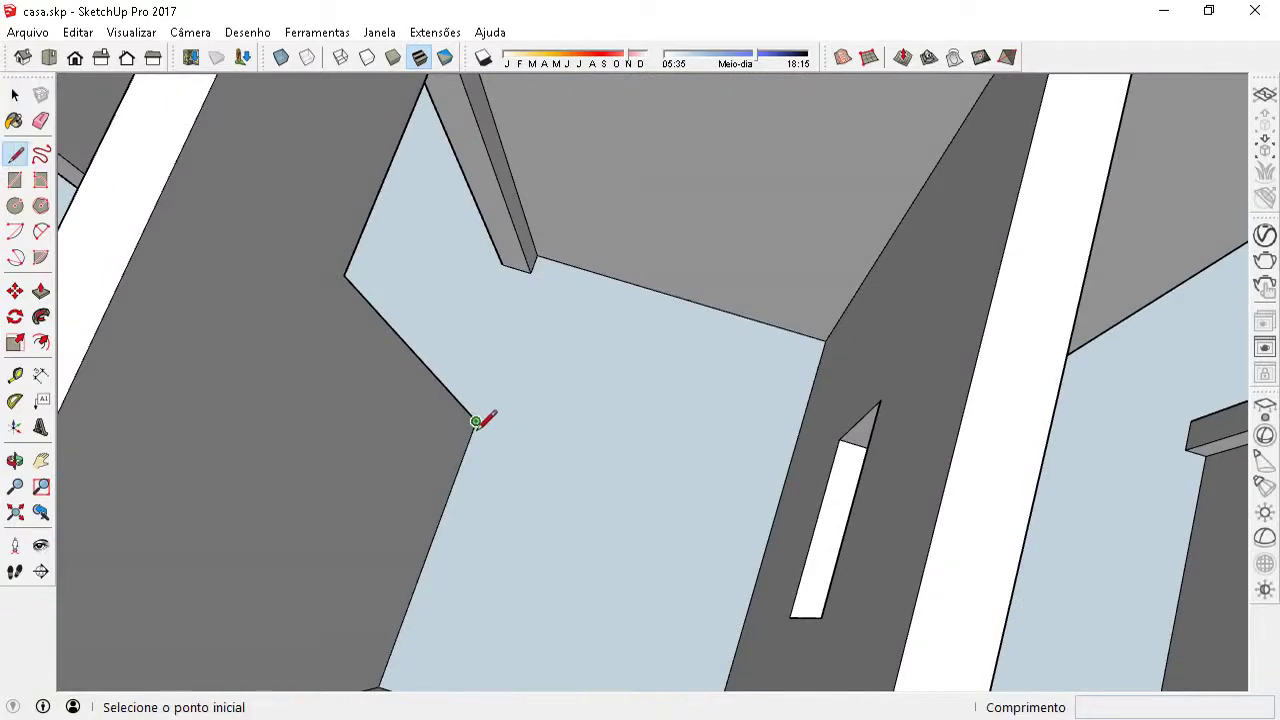
Finish the line splitting the doorway threshold into its own face.
left_click(541, 265)
mouse_move(551, 254)
middle_mouse_down()
mouse_move(409, 266)
mouse_move(480, 303)
mouse_move(479, 231)
middle_mouse_up()
scroll(479, 231, "up", 3)
key("space")
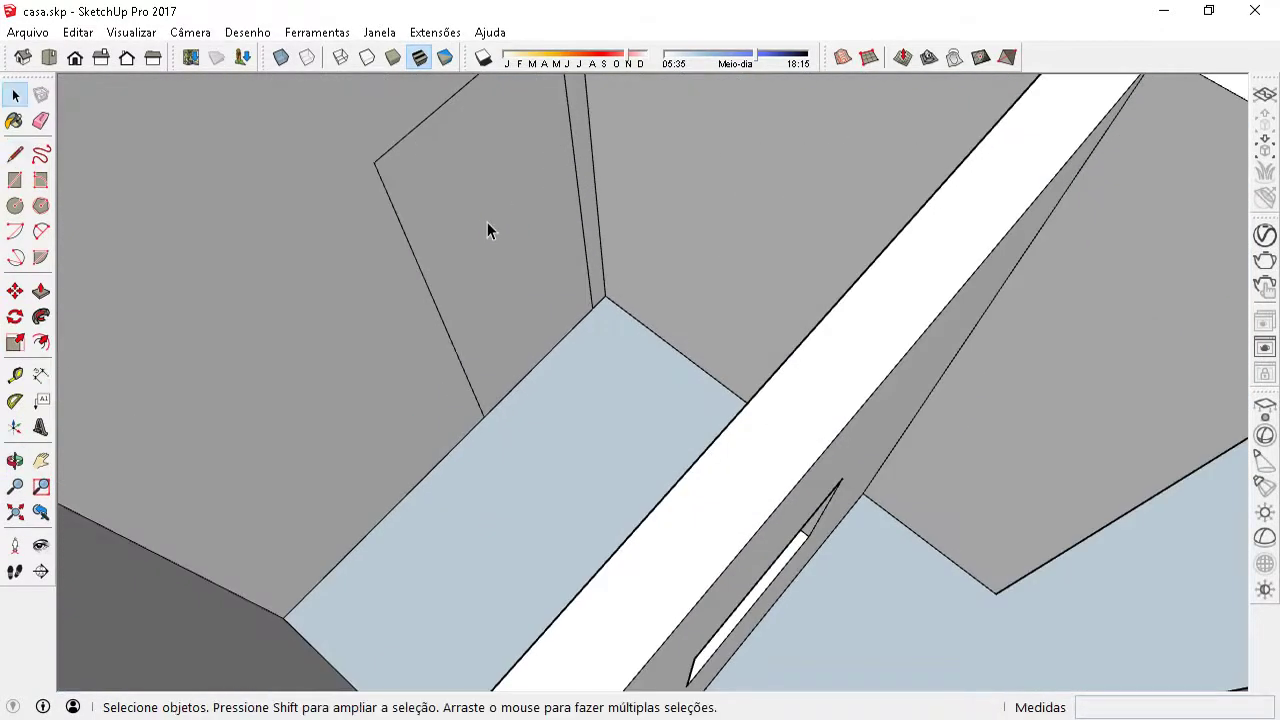
scroll(483, 225, "down", 3)
scroll(522, 297, "down", 5)
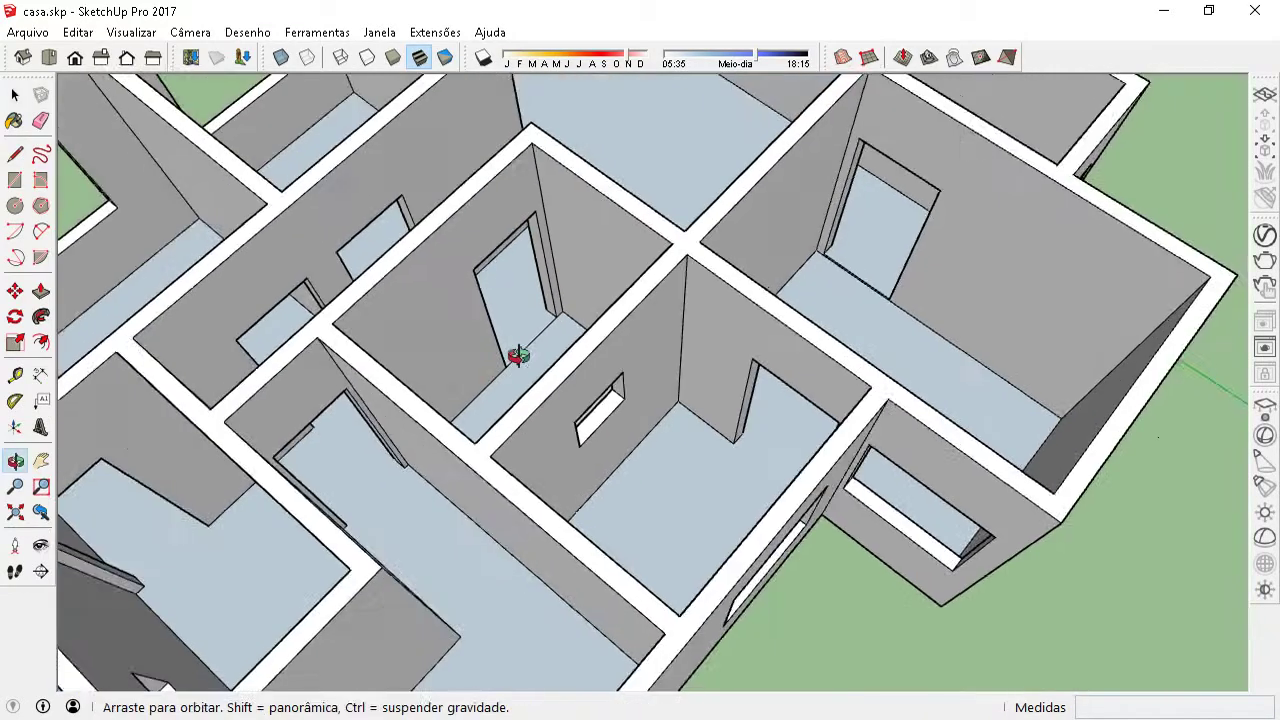
middle_click_drag(514, 357, 749, 371)
scroll(870, 392, "up", 3)
mouse_move(870, 392)
middle_mouse_down()
mouse_move(466, 466)
mouse_move(402, 380)
middle_mouse_up()
Push/pull the threshold face by 0,03 down to floor level.
left_click(40, 290)
mouse_move(552, 391)
middle_mouse_down()
mouse_move(500, 409)
mouse_move(651, 374)
mouse_move(578, 451)
middle_mouse_up()
left_click(578, 451)
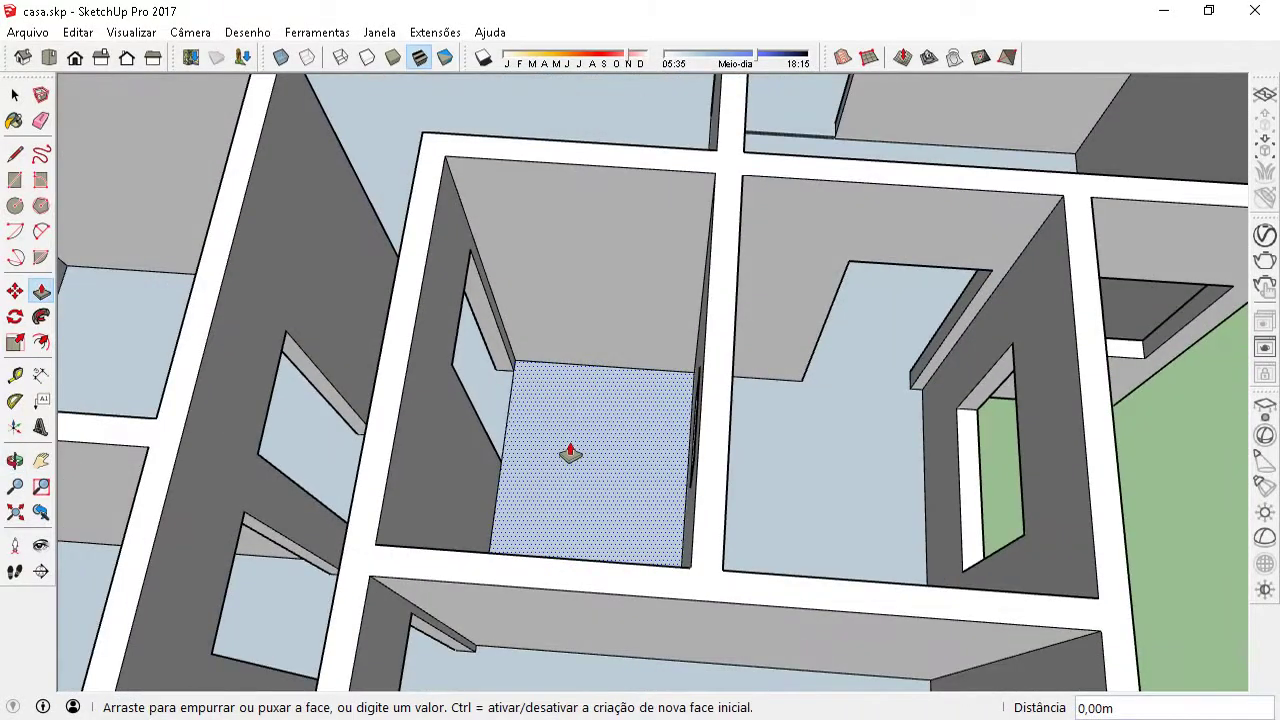
scroll(563, 457, "up", 3)
scroll(569, 489, "down", 5)
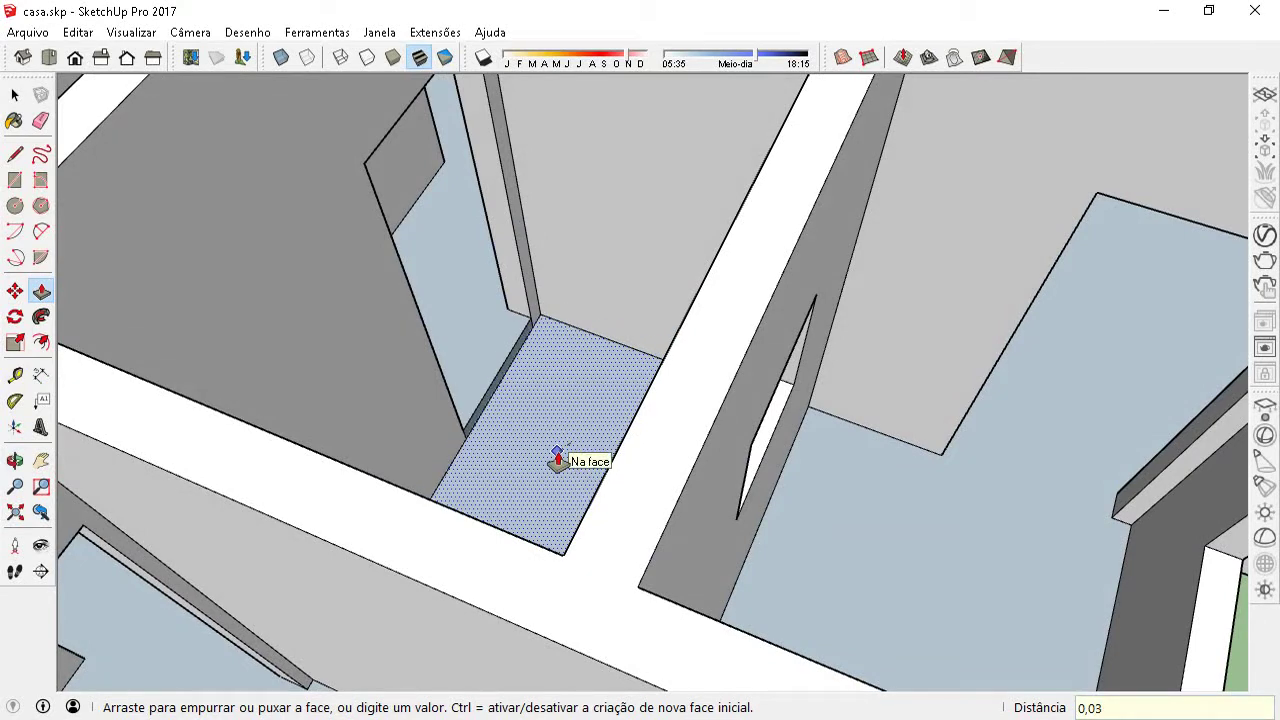
left_click(557, 460)
scroll(520, 410, "up", 3)
middle_click_drag(486, 366, 457, 347)
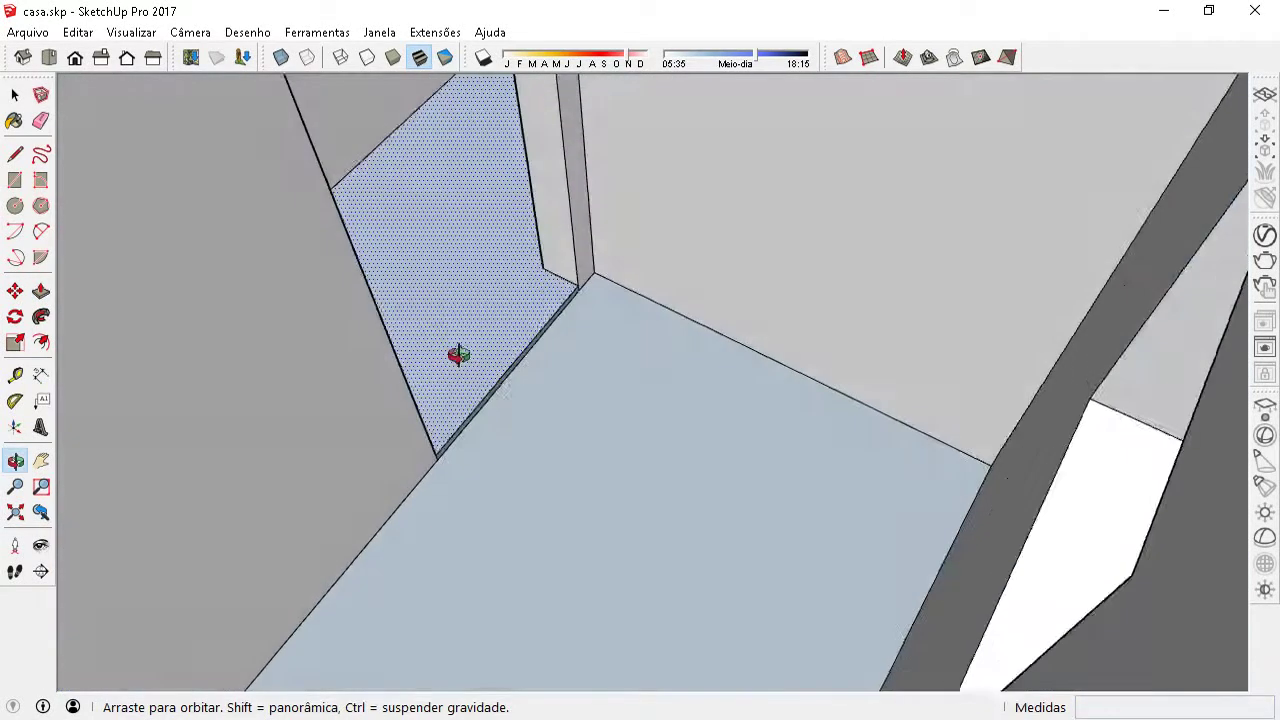
scroll(457, 347, "down", 2)
scroll(509, 386, "down", 5)
Orbit and zoom around the floor plan to inspect the lowered threshold.
key("space")
middle_click_drag(477, 400, 689, 423)
scroll(689, 423, "down", 3)
scroll(606, 449, "down", 2)
middle_click_drag(606, 449, 900, 463)
scroll(990, 457, "up", 3)
mouse_move(990, 457)
middle_mouse_down()
mouse_move(720, 451)
mouse_move(750, 328)
middle_mouse_up()
scroll(743, 346, "up", 3)
scroll(525, 255, "down", 2)
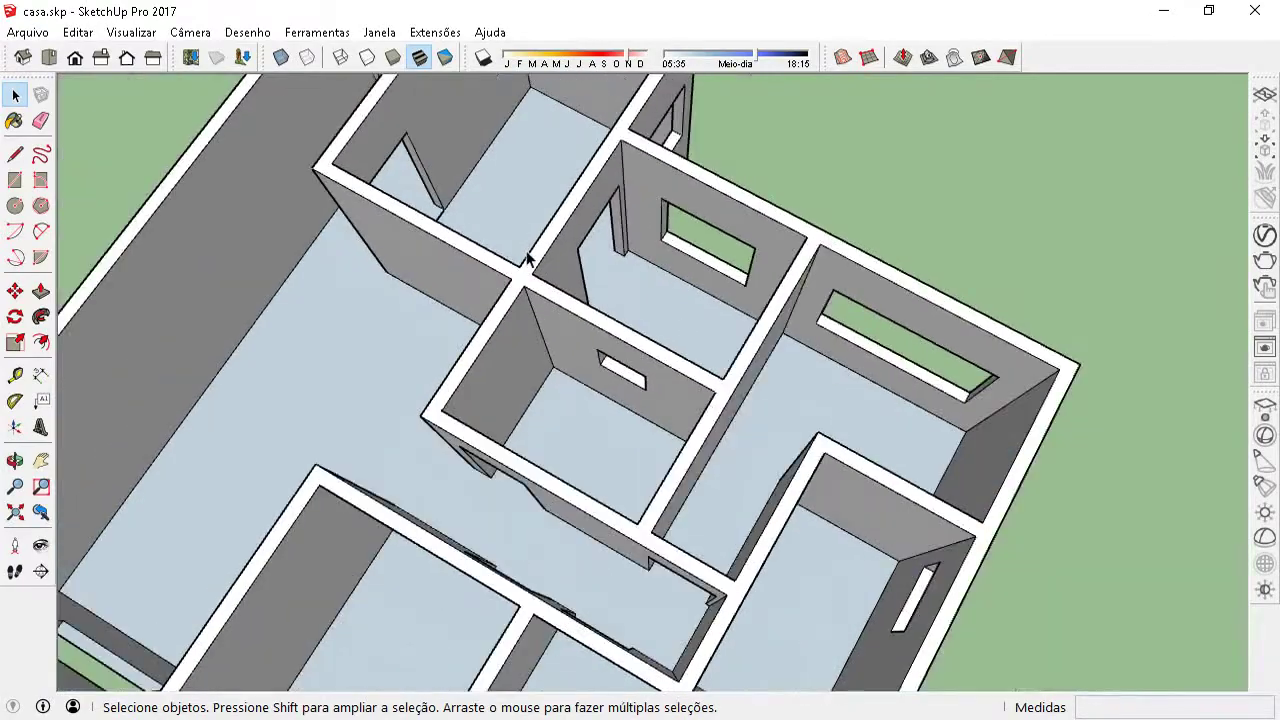
scroll(525, 255, "down", 3)
mouse_move(691, 471)
middle_mouse_down()
mouse_move(700, 460)
mouse_move(670, 501)
mouse_move(699, 493)
middle_mouse_up()
scroll(729, 457, "up", 3)
Draw a line closing the wall notch into a face.
mouse_move(452, 422)
middle_mouse_down()
mouse_move(486, 423)
mouse_move(634, 511)
mouse_move(531, 491)
middle_mouse_up()
scroll(440, 498, "up", 3)
middle_click_drag(440, 499, 357, 480)
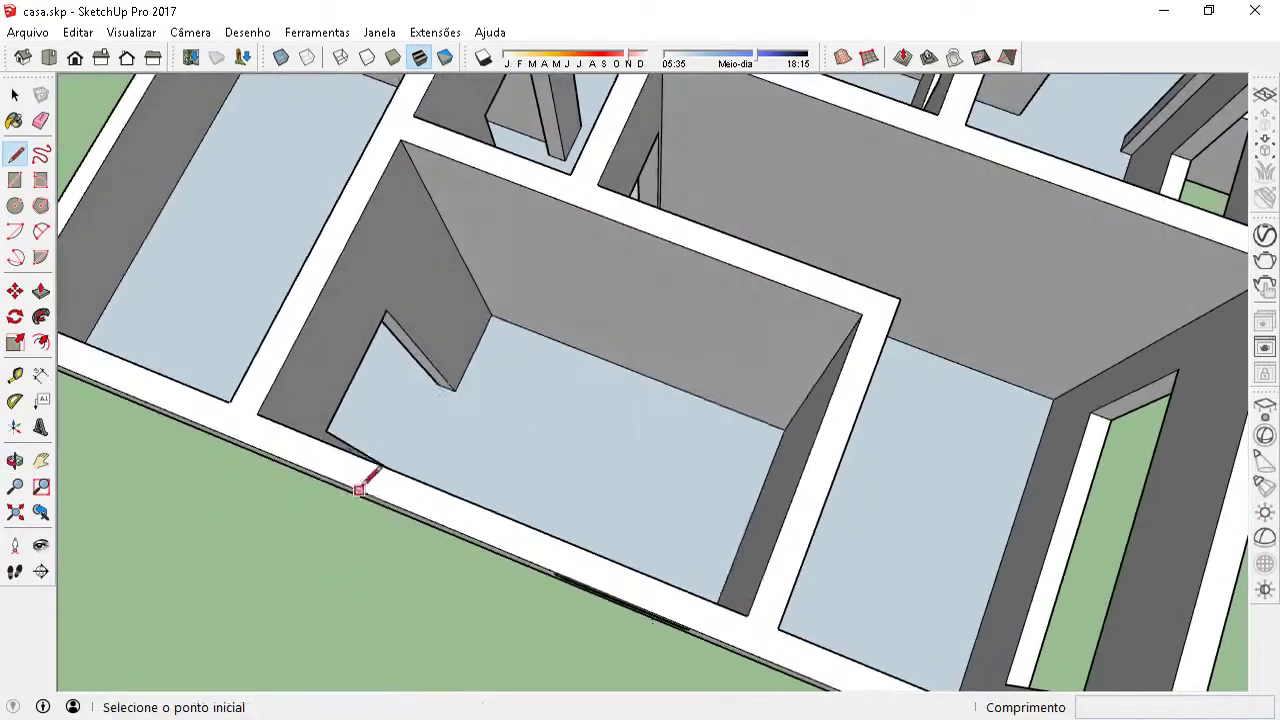
scroll(437, 414, "up", 3)
middle_click_drag(437, 414, 397, 488)
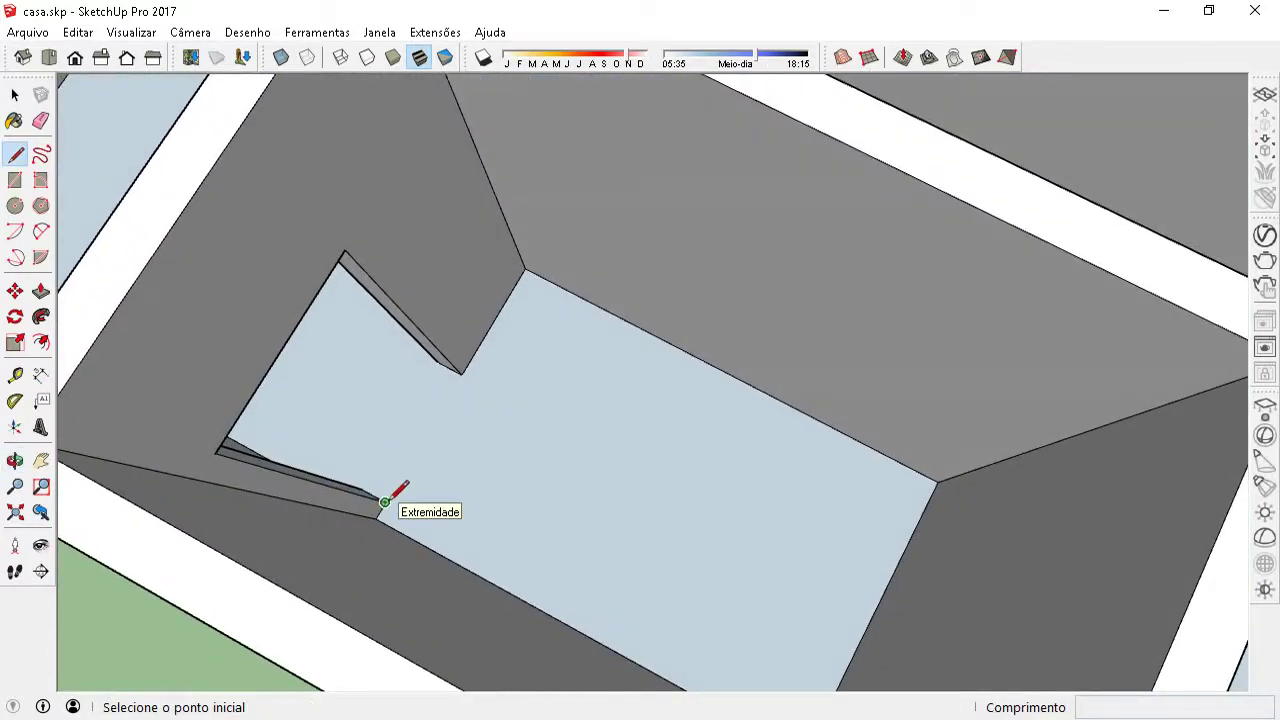
left_click(385, 501)
left_click(460, 374)
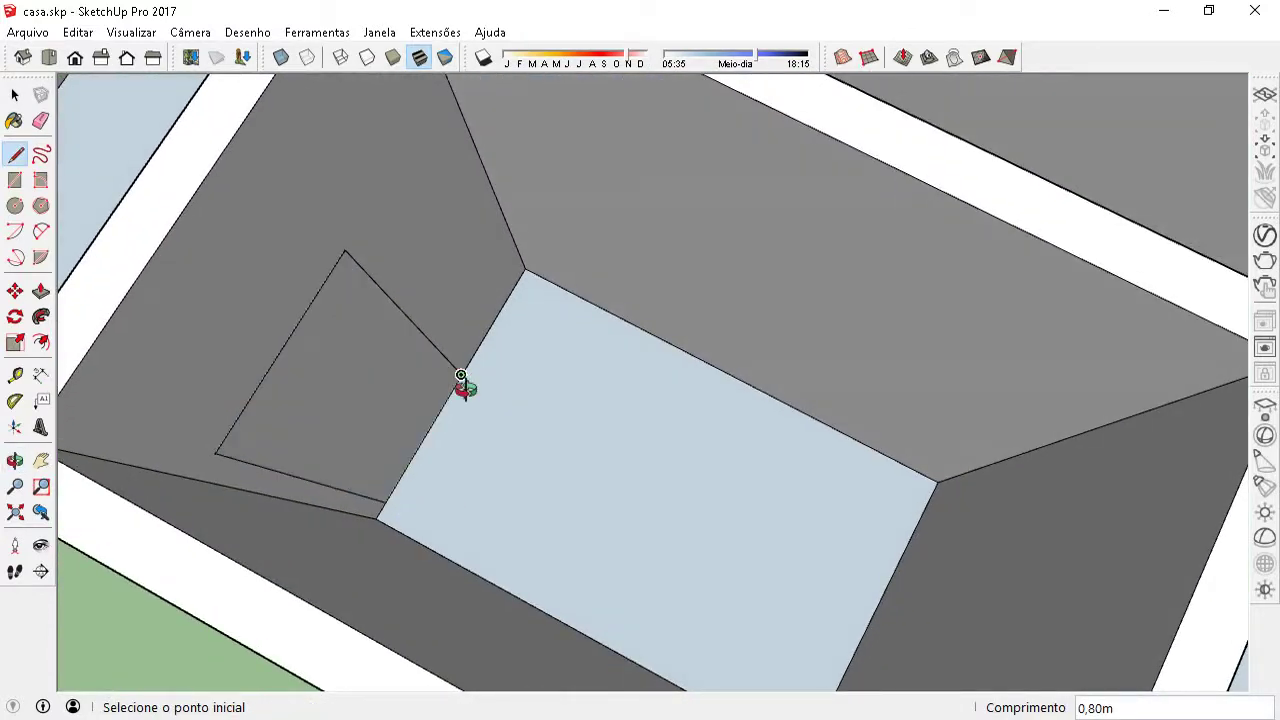
Select the new notch face and delete it to clear the doorway.
middle_click_drag(457, 377, 423, 351)
key("space")
left_click(403, 368)
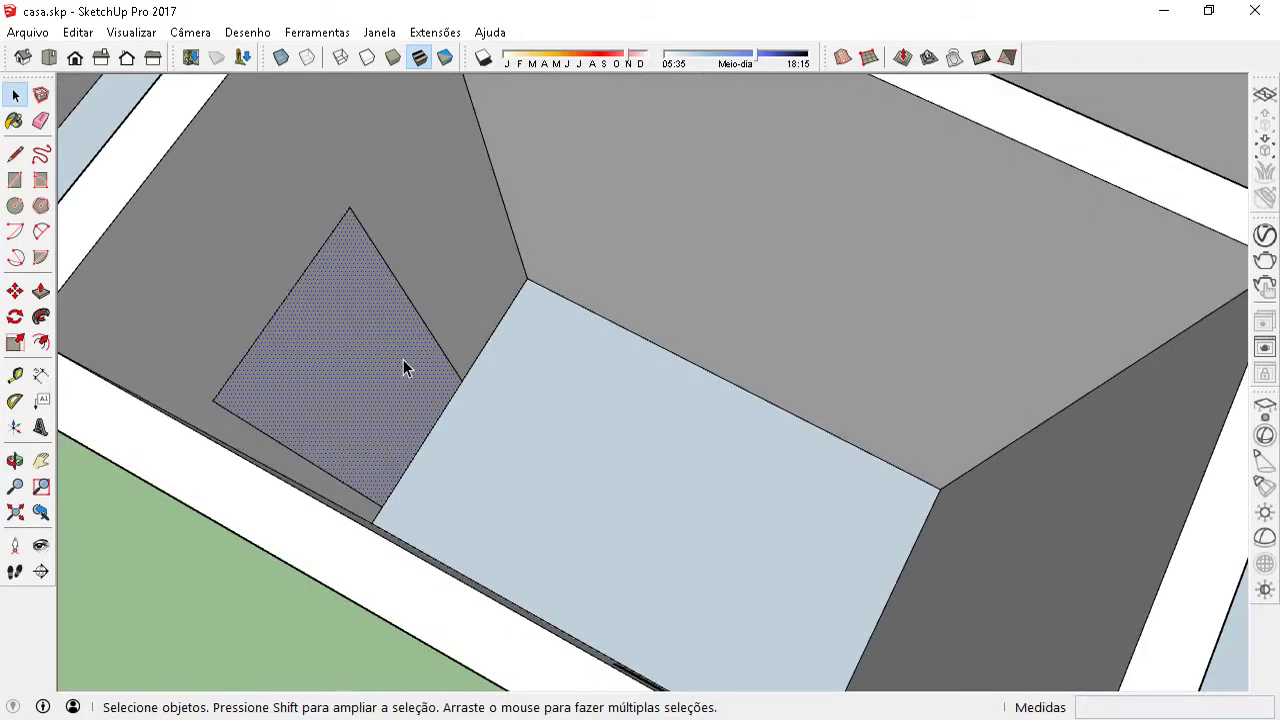
key("Delete")
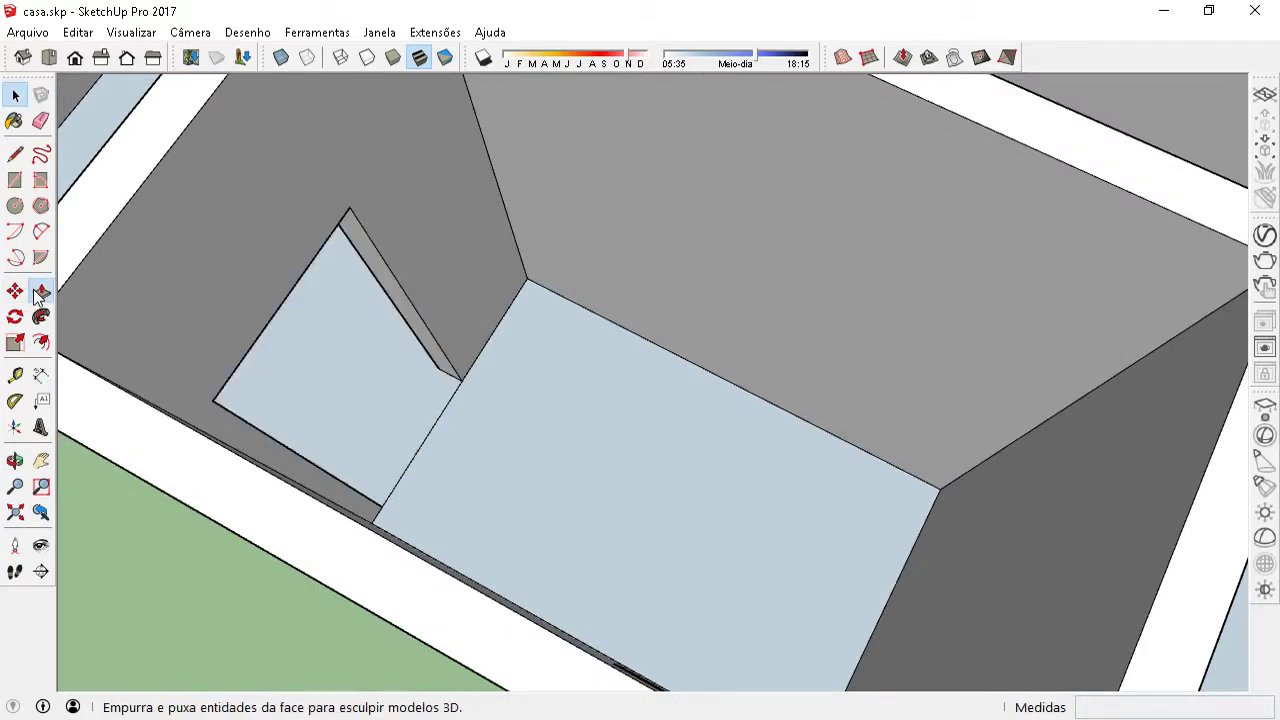
Push/pull the room's floor up by 0,03 m.
left_click(40, 292)
left_click(478, 455)
mouse_move(478, 468)
middle_mouse_down()
mouse_move(403, 417)
mouse_move(523, 397)
mouse_move(474, 422)
middle_mouse_up()
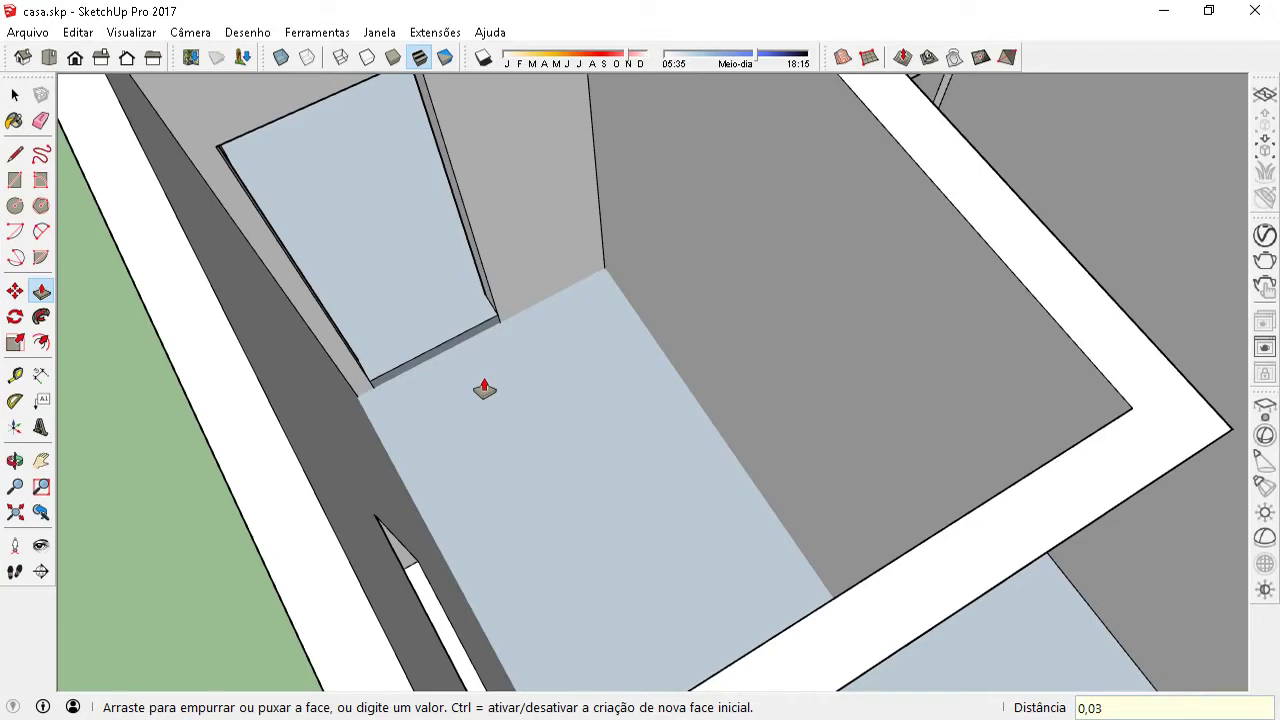
scroll(470, 380, "up", 3)
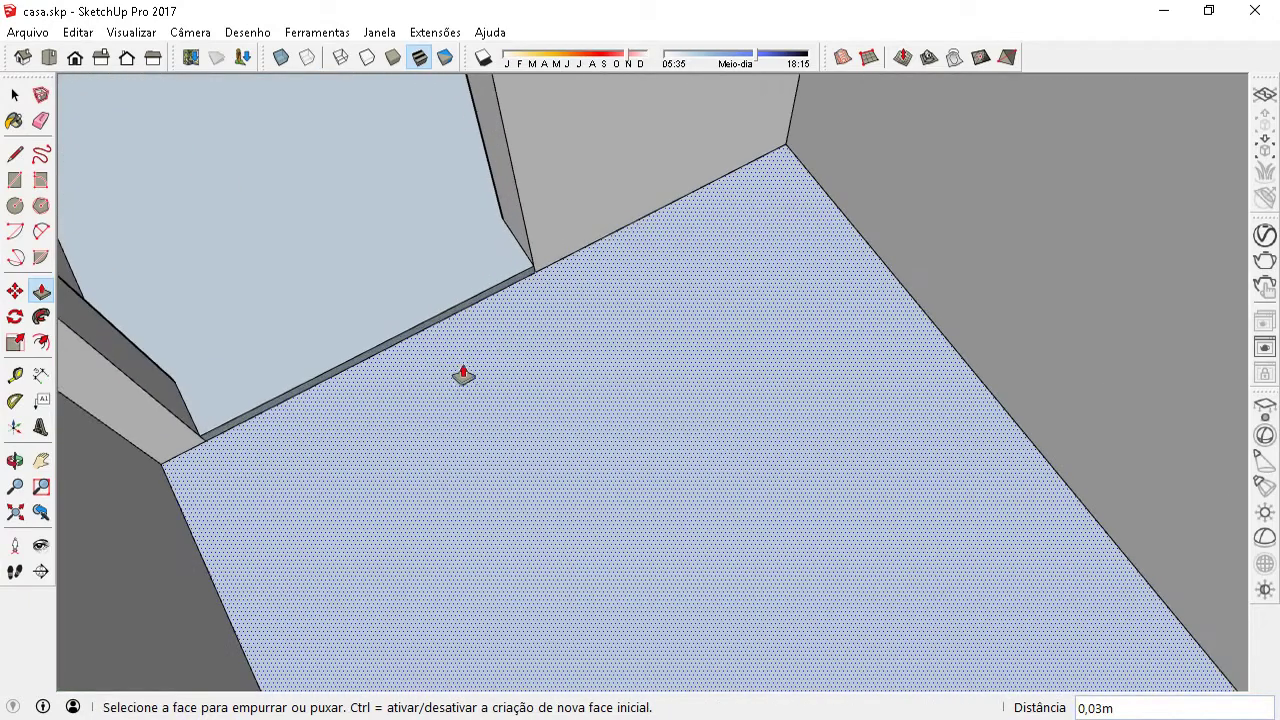
middle_click_drag(463, 374, 452, 347)
scroll(465, 370, "down", 4)
scroll(467, 400, "down", 3)
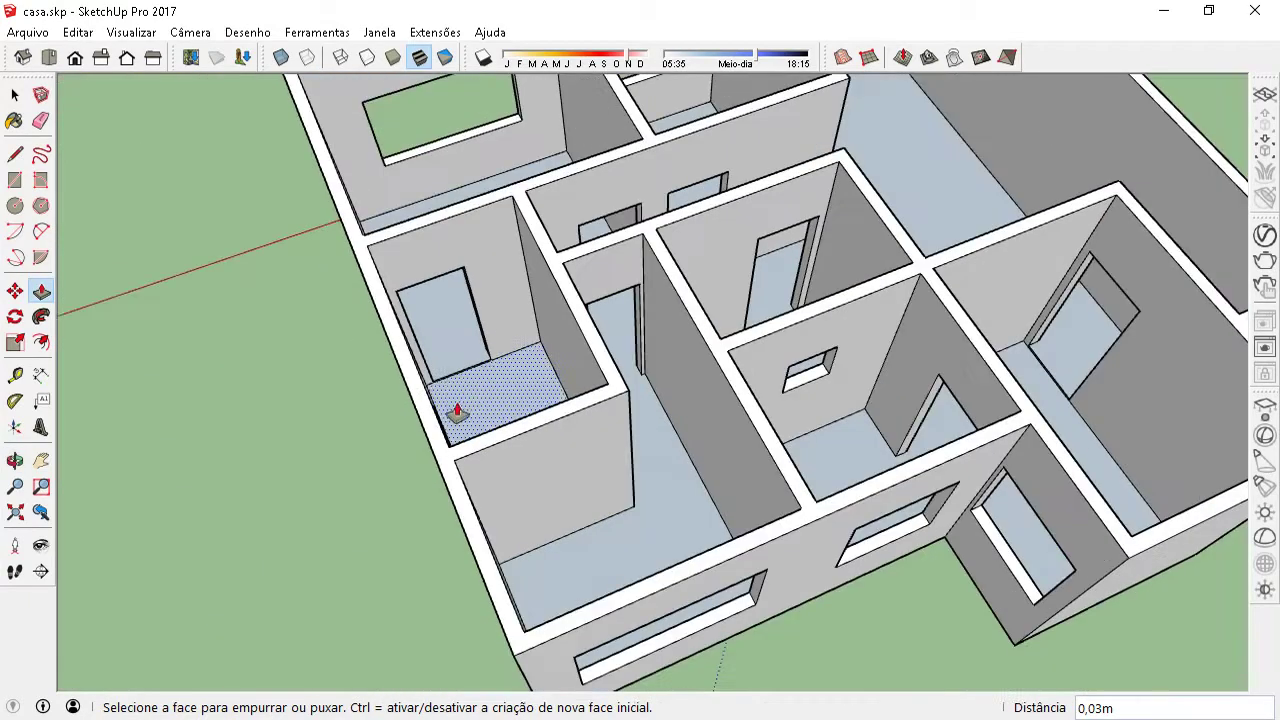
middle_click_drag(457, 411, 811, 336)
scroll(584, 414, "down", 4)
middle_click_drag(584, 414, 843, 434)
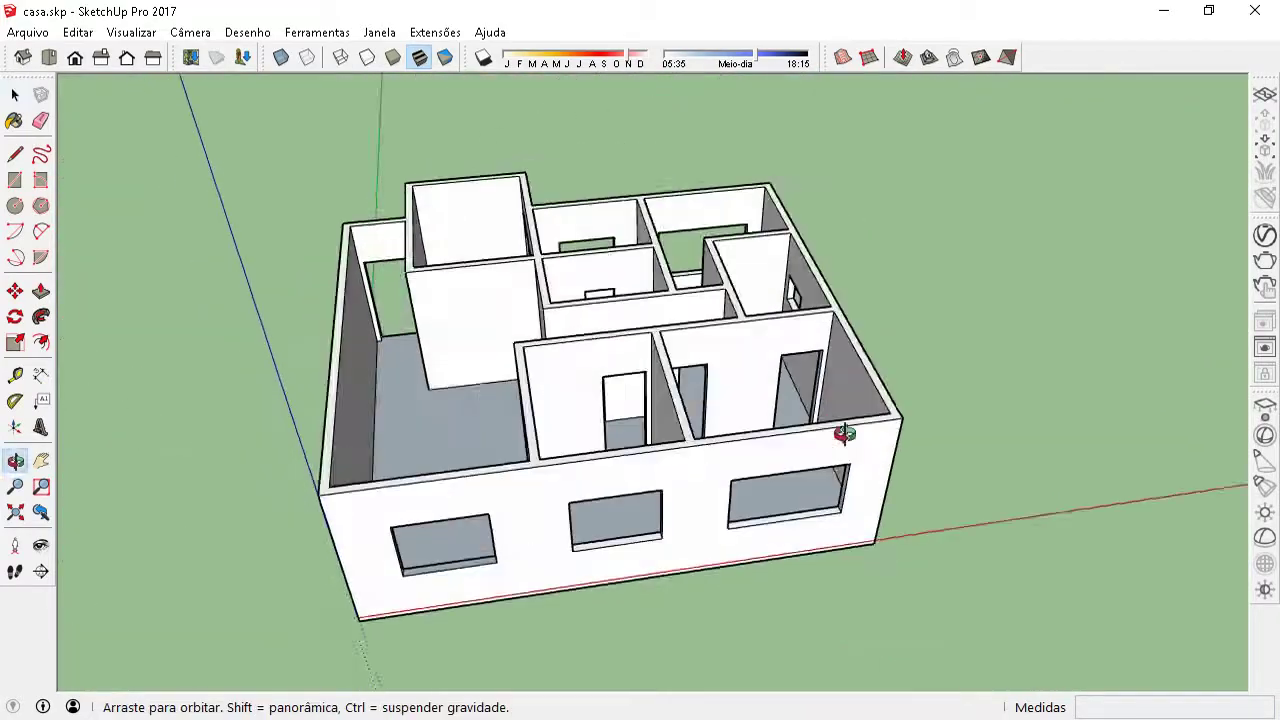
scroll(591, 403, "down", 2)
mouse_move(591, 403)
middle_mouse_down()
mouse_move(808, 325)
mouse_move(689, 354)
mouse_move(769, 277)
middle_mouse_up()
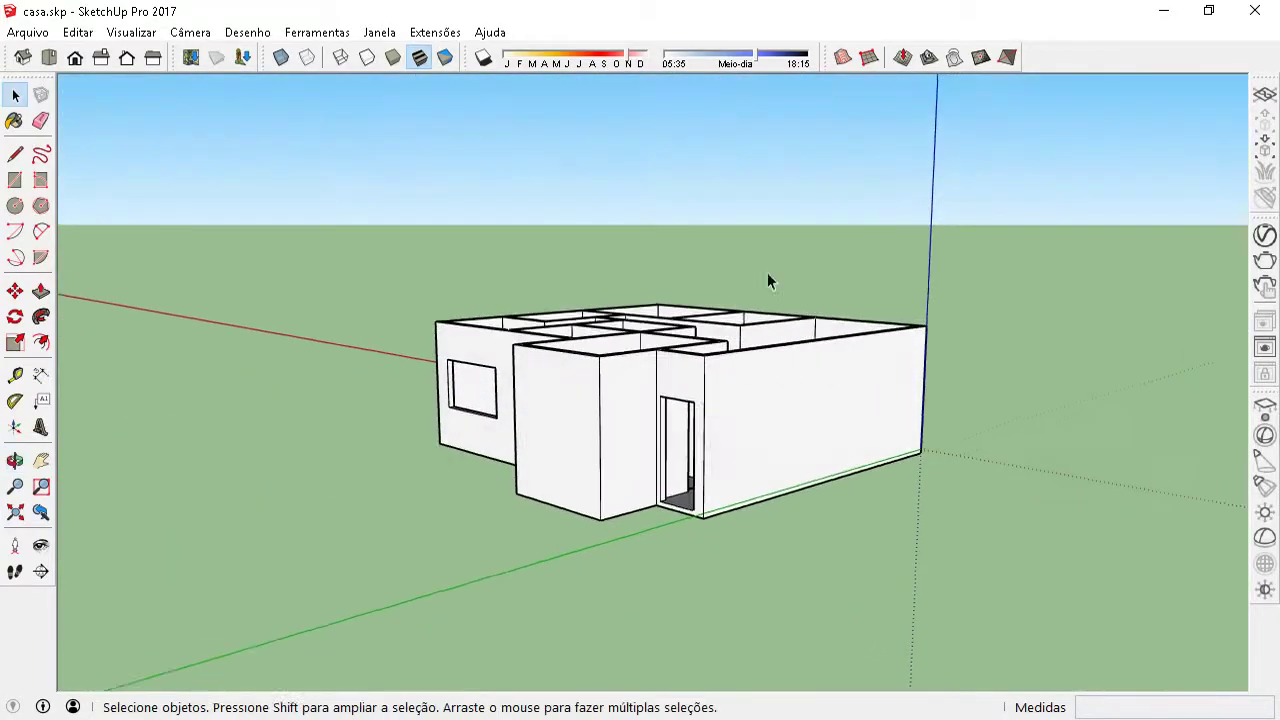
scroll(680, 430, "up", 3)
scroll(534, 612, "up", 2)
scroll(771, 471, "down", 4)
middle_click_drag(771, 471, 520, 586)
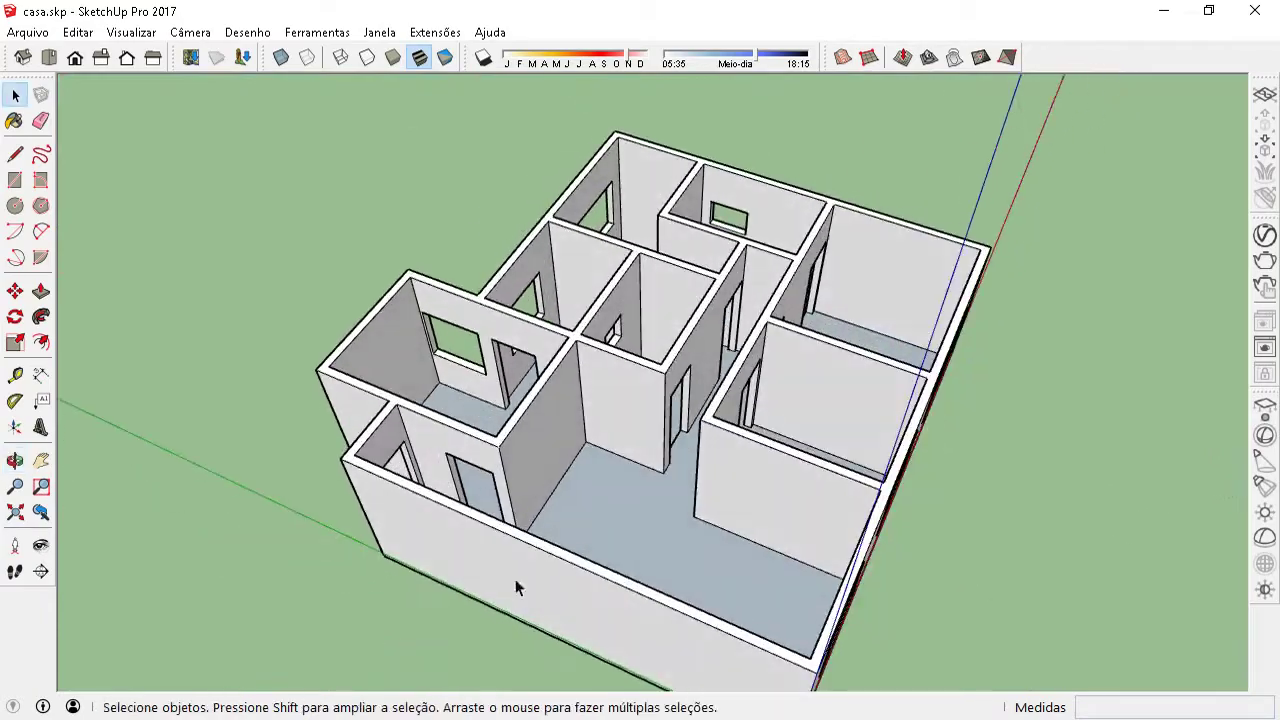
scroll(520, 586, "up", 3)
middle_click_drag(666, 543, 648, 460)
scroll(648, 460, "down", 3)
middle_click_drag(817, 349, 711, 343)
scroll(711, 343, "up", 2)
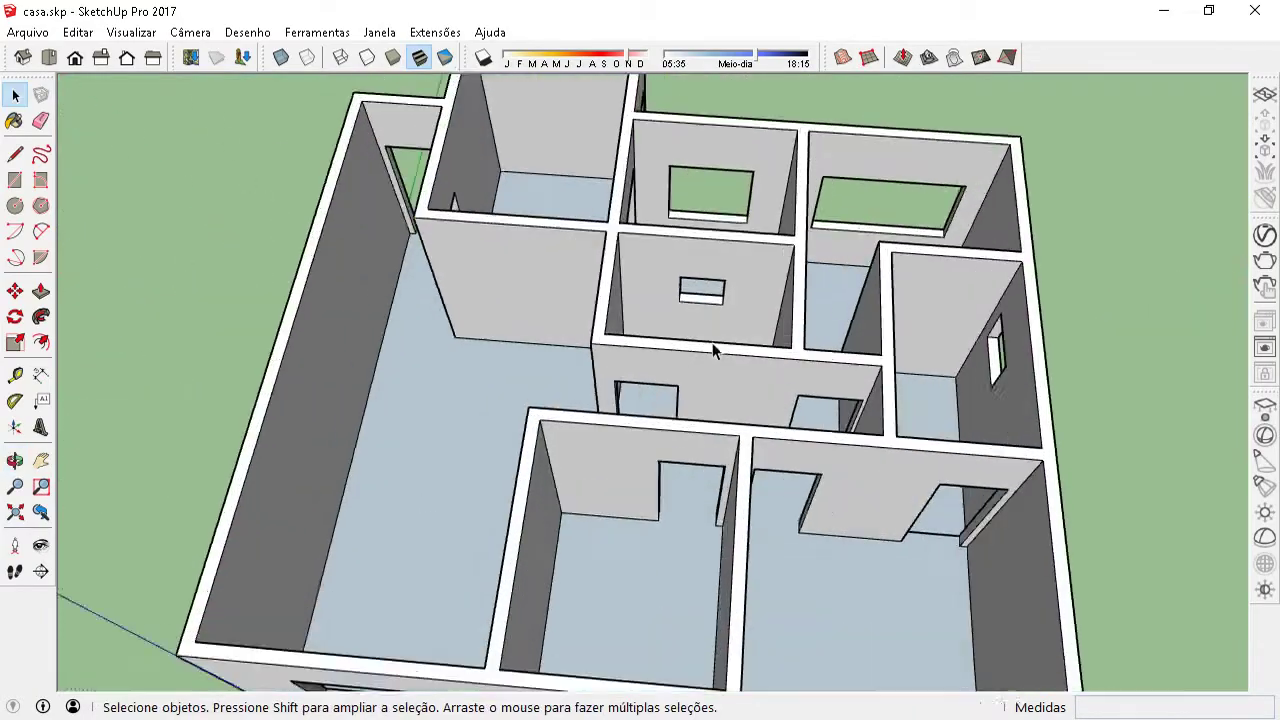
scroll(820, 386, "up", 2)
scroll(549, 393, "up", 2)
scroll(549, 393, "down", 3)
mouse_move(818, 500)
middle_mouse_down()
mouse_move(691, 479)
mouse_move(661, 456)
mouse_move(623, 500)
mouse_move(526, 443)
mouse_move(565, 455)
middle_mouse_up()
scroll(691, 479, "up", 2)
scroll(623, 500, "down", 3)
scroll(623, 477, "up", 2)
mouse_move(711, 433)
middle_mouse_down()
mouse_move(609, 507)
mouse_move(623, 497)
mouse_move(537, 451)
mouse_move(585, 450)
mouse_move(649, 486)
mouse_move(728, 467)
mouse_move(523, 494)
mouse_move(843, 463)
mouse_move(800, 462)
mouse_move(537, 571)
mouse_move(690, 462)
middle_mouse_up()
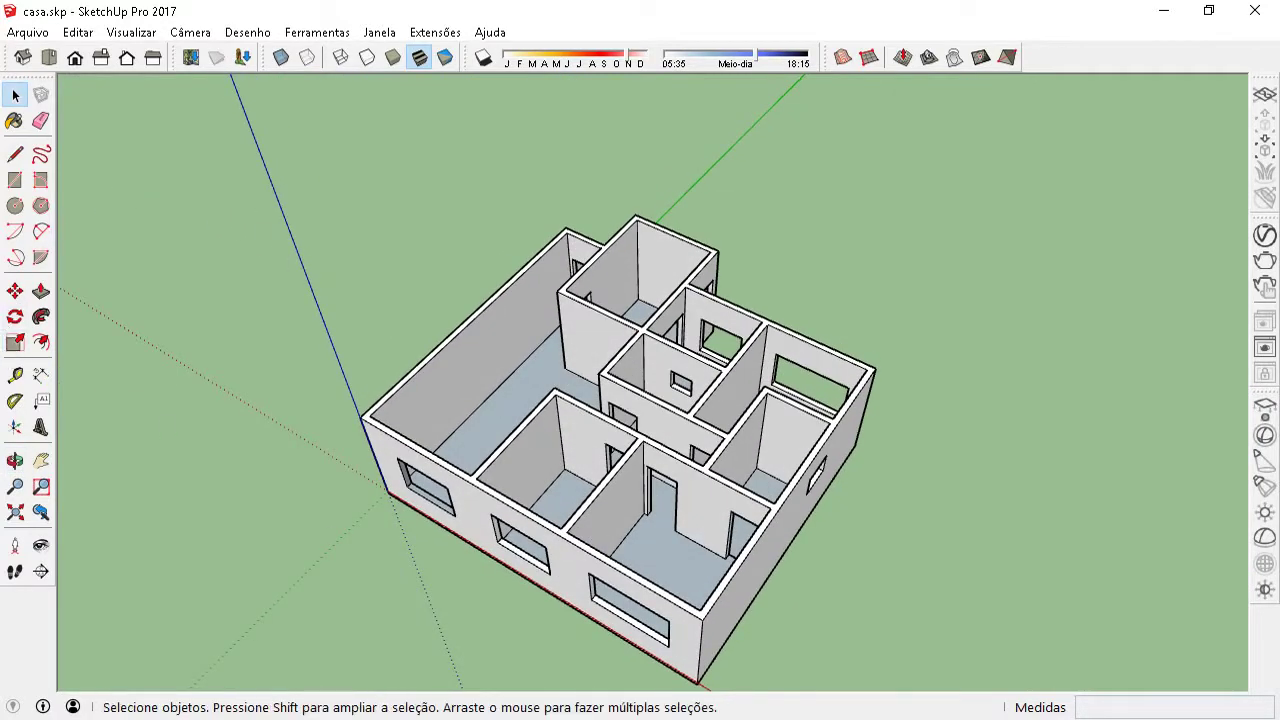